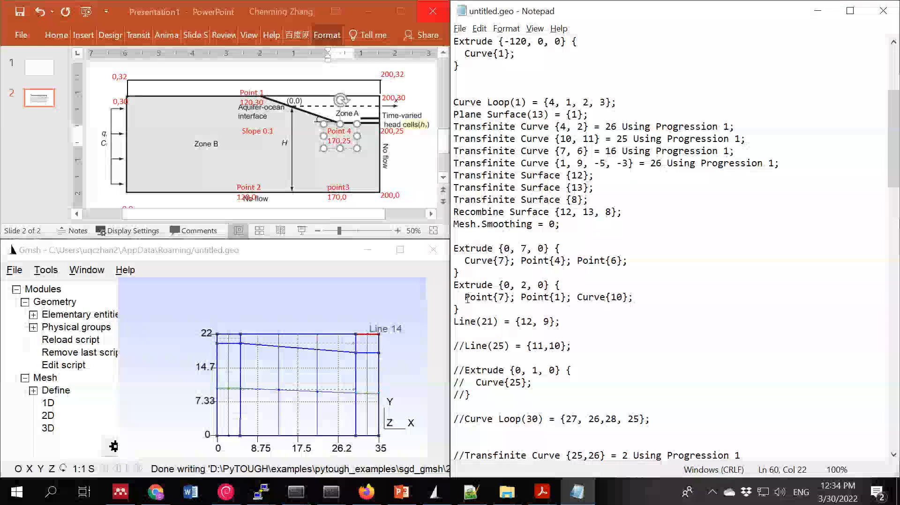
- Duplicate the "Transfinite Curve {20, 14} = 26 Using Progression 1;" line directly beneath the original
mouse_move(368, 357)
scroll(689, 228, down, 3)
scroll(688, 228, down, 5)
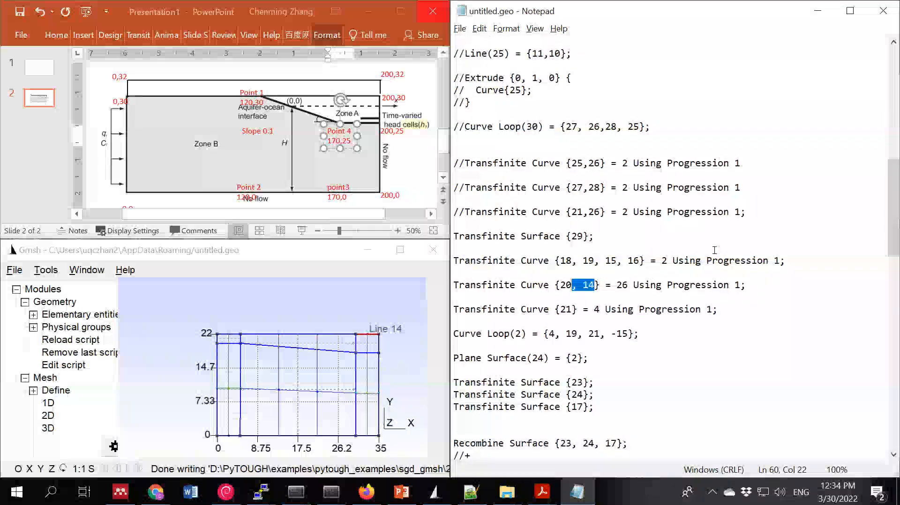
drag(744, 285, 454, 284)
key(ctrl+c)
click(467, 294)
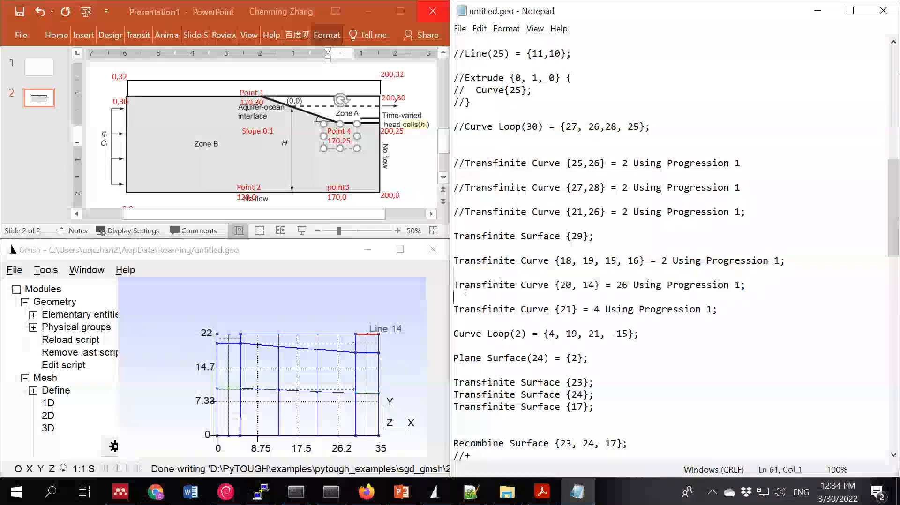
key(Return)
click(538, 294)
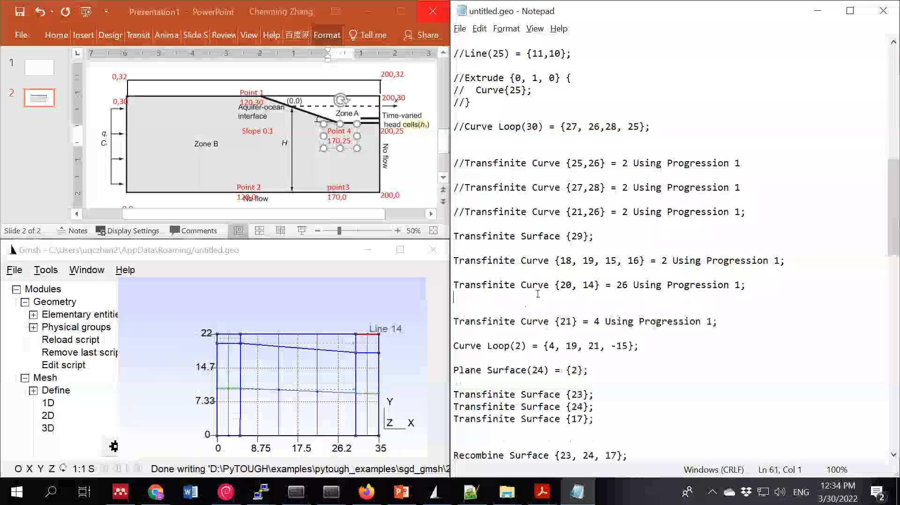
key(ctrl+v)
- Change the duplicated line to apply only to curve 14, with 16 transfinite points
click(583, 297)
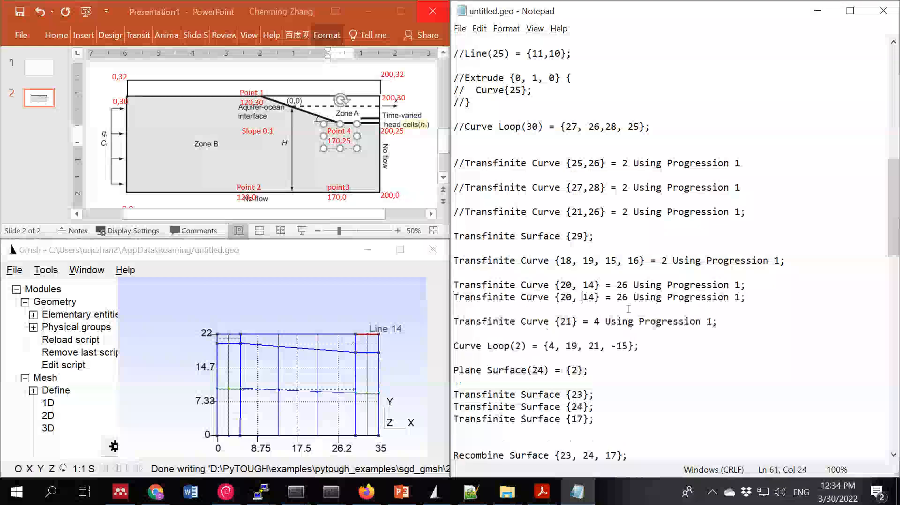
key(BackSpace)
key(BackSpace)
key(BackSpace)
key(BackSpace)
click(600, 297)
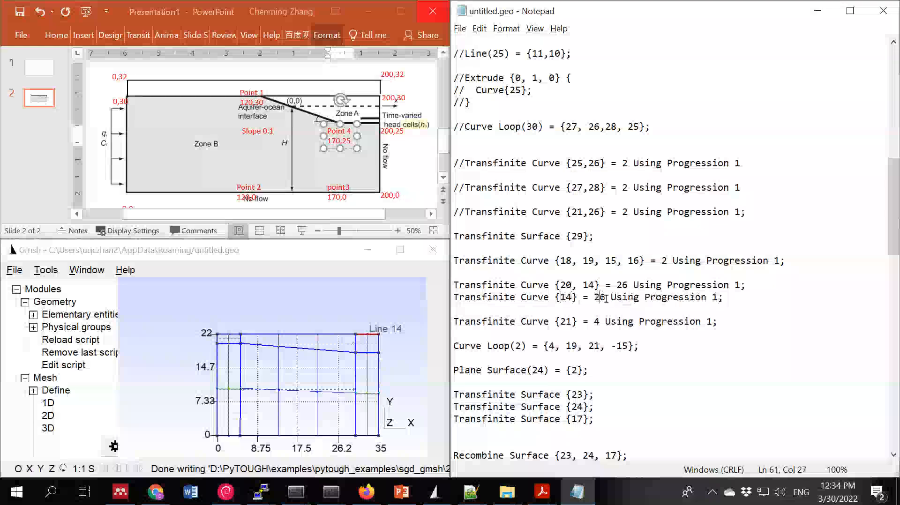
key(BackSpace)
text(1)
click(605, 346)
- Highlight curve 21 in the Gmsh Visibility list and set its transfinite point count to 26 in the script
click(331, 254)
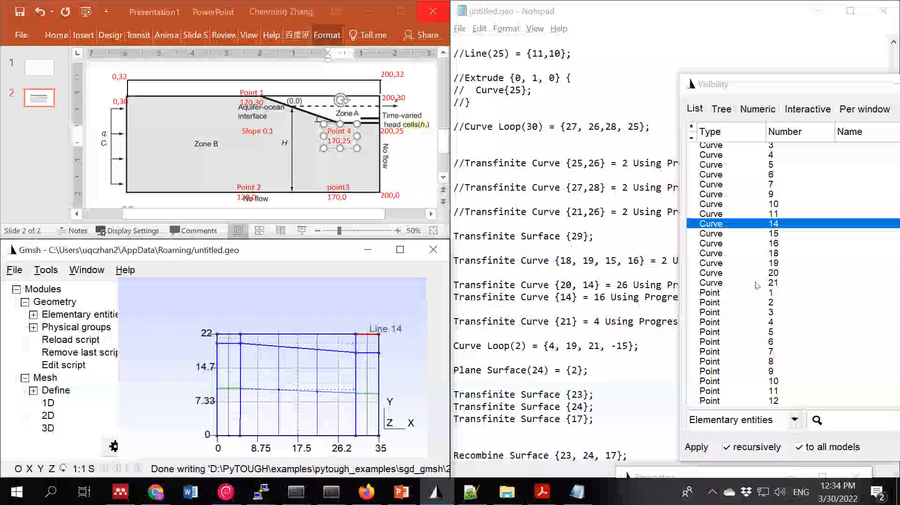
click(757, 284)
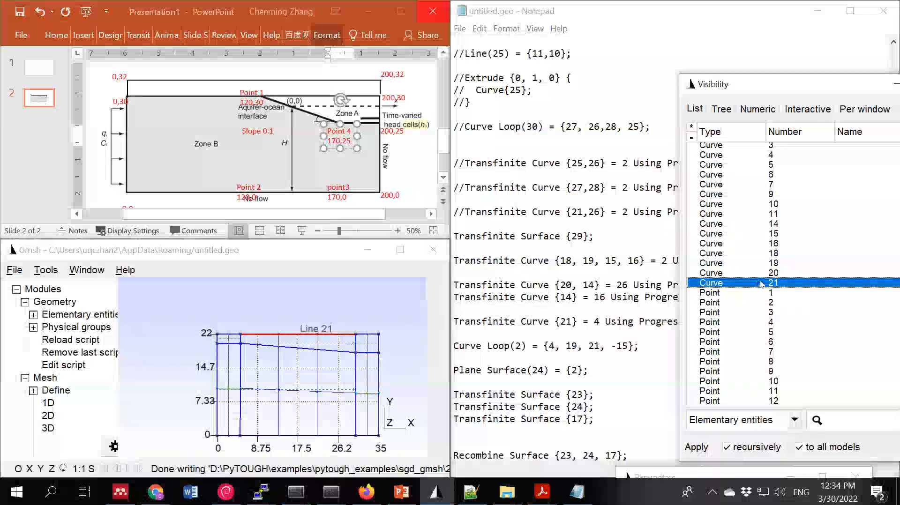
click(596, 322)
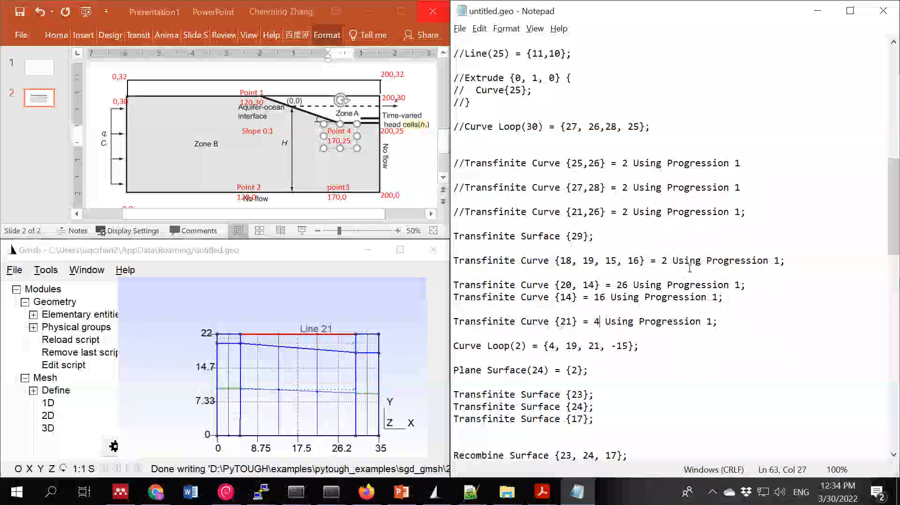
mouse_move(311, 352)
key(BackSpace)
text(26)
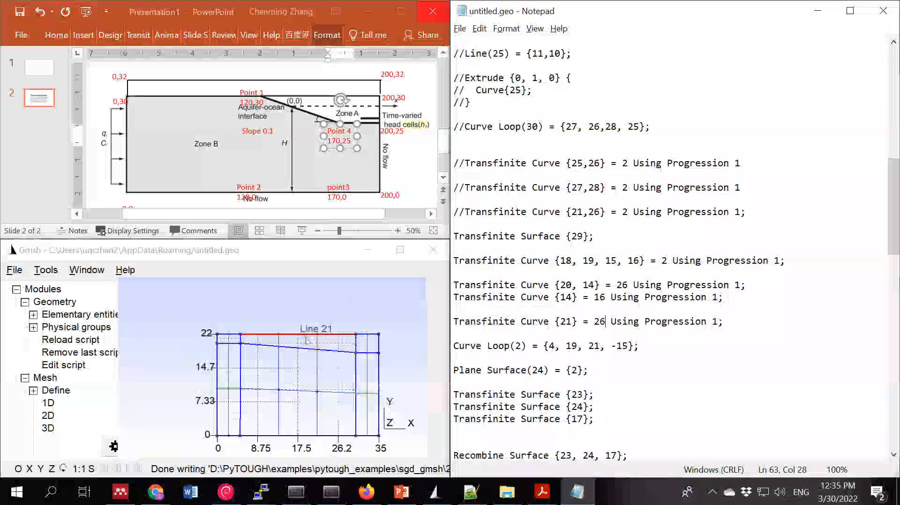
mouse_move(305, 336)
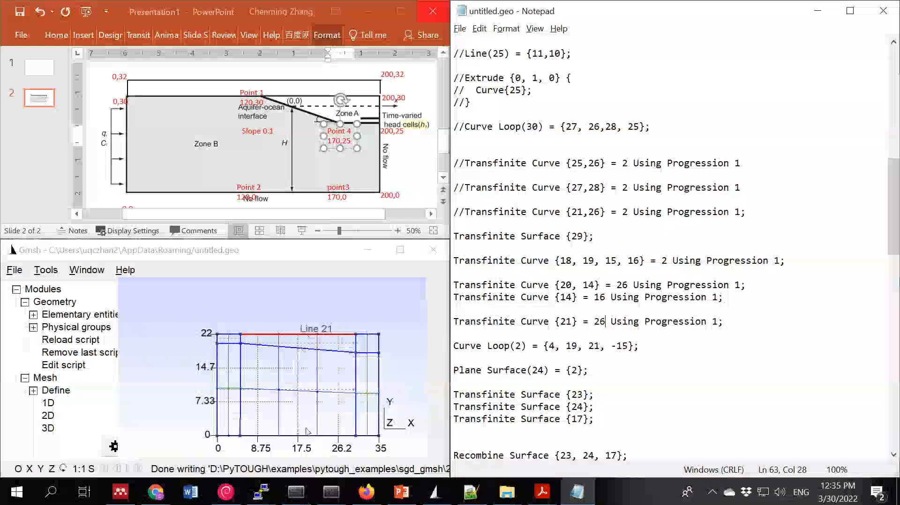
mouse_move(306, 440)
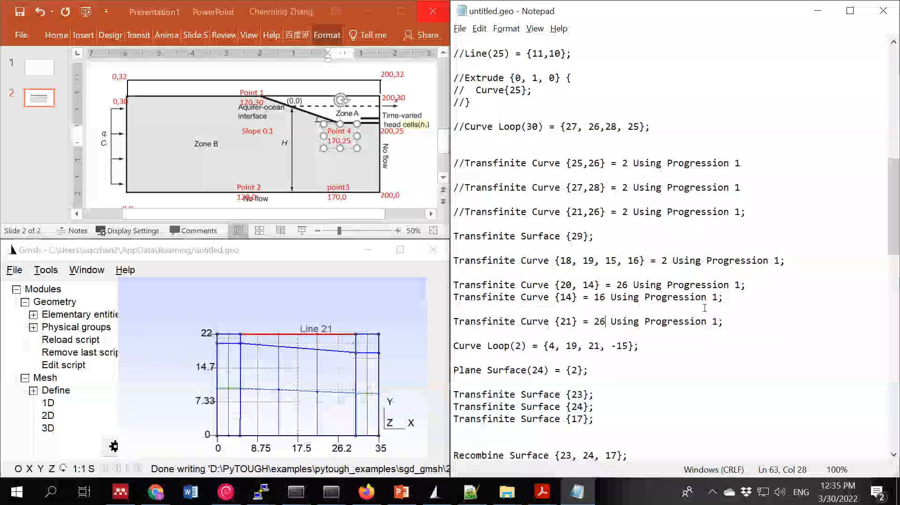
- Save the edited geometry script
scroll(708, 303, up, 4)
scroll(708, 303, up, 4)
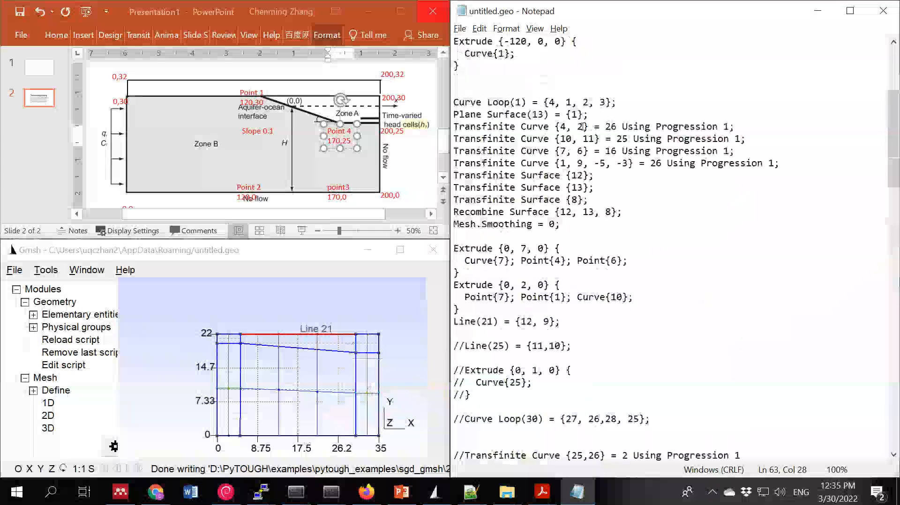
scroll(693, 263, down, 4)
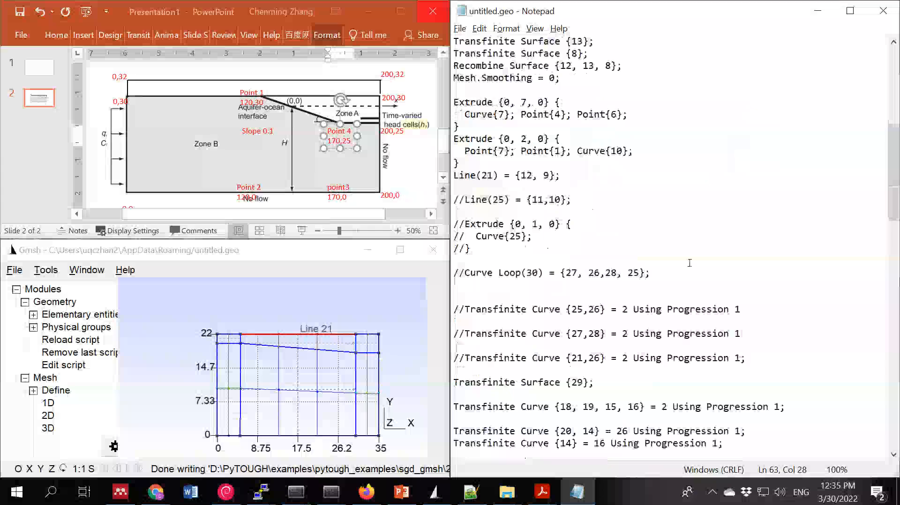
scroll(694, 263, down, 3)
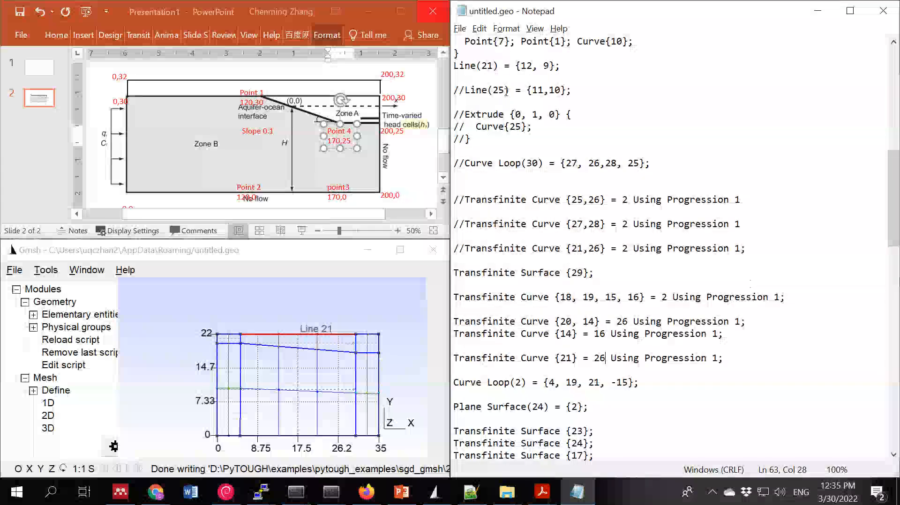
click(479, 29)
mouse_move(460, 29)
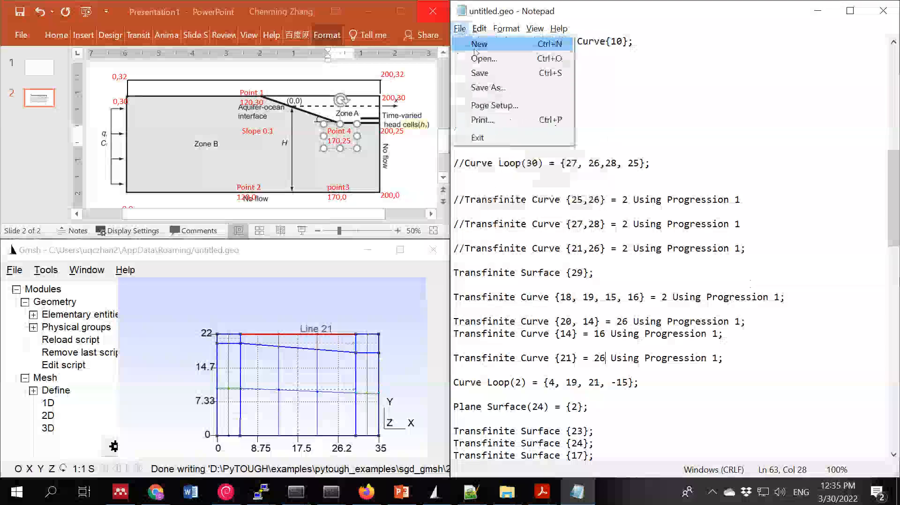
click(502, 73)
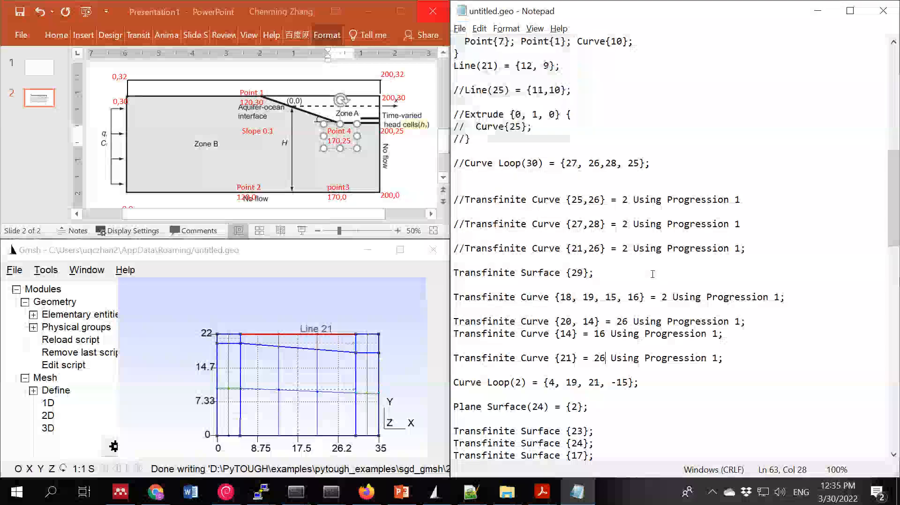
- Remove curve 14 from the "Transfinite Curve {20, 14}" line so that it applies only to curve 20
click(593, 322)
key(BackSpace)
key(BackSpace)
key(BackSpace)
key(BackSpace)
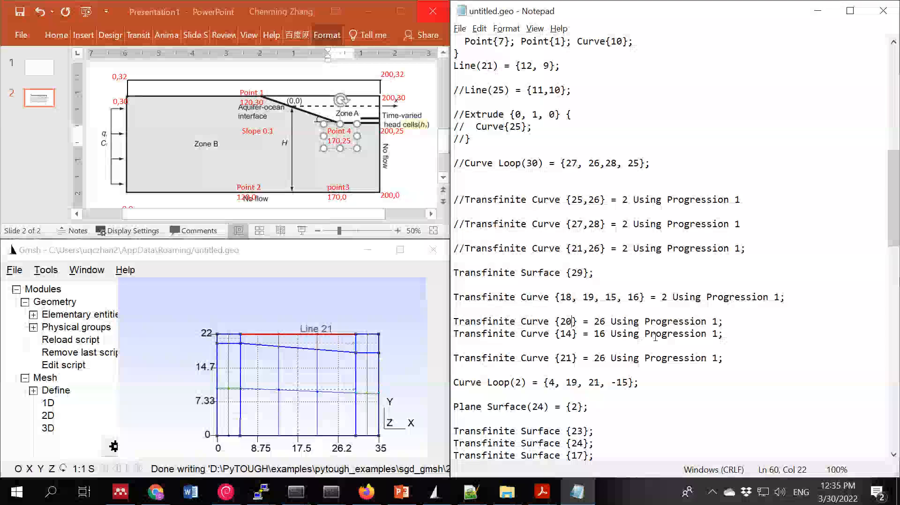
- Highlight curve 20 in Gmsh and check the transfinite point count defined for the opposite curve 10 in the script
double_click(599, 322)
scroll(605, 328, up, 1)
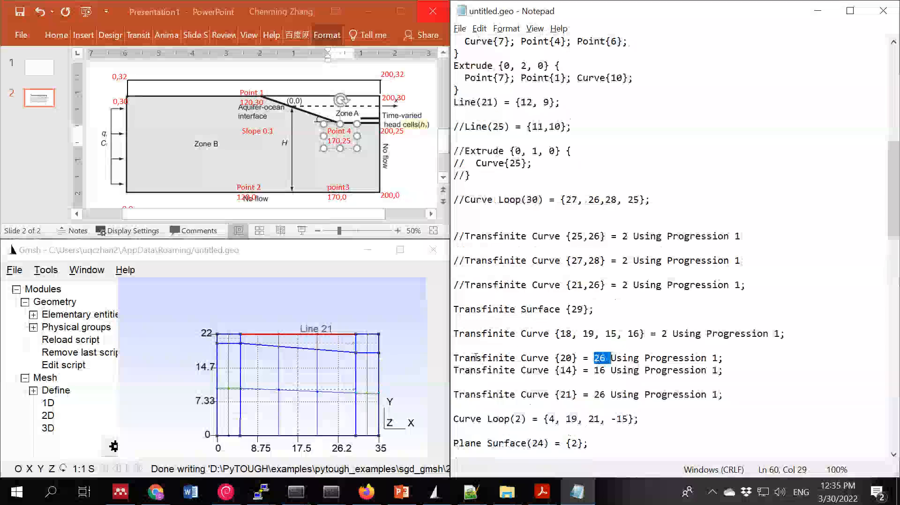
click(330, 254)
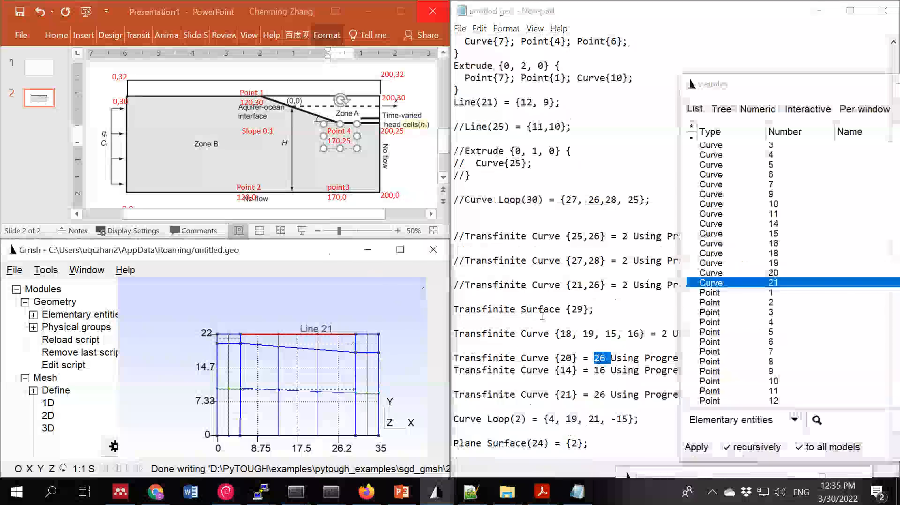
click(759, 274)
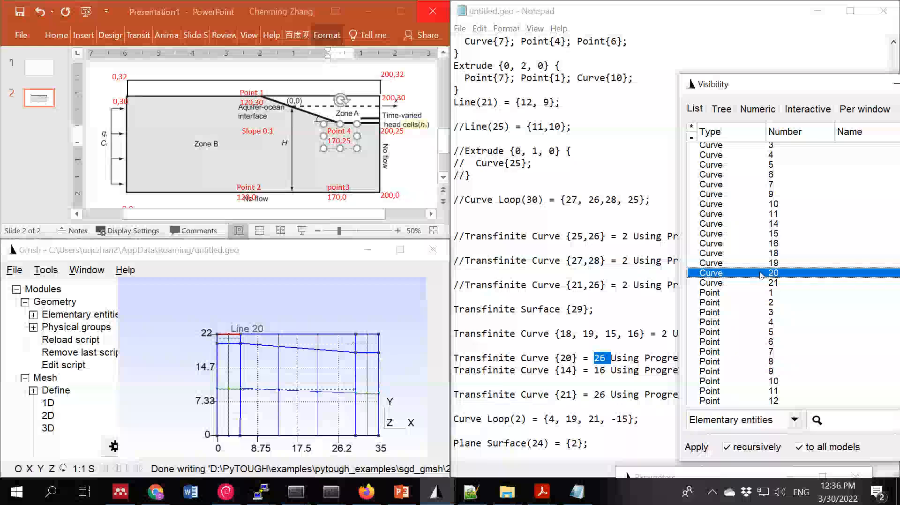
mouse_move(227, 347)
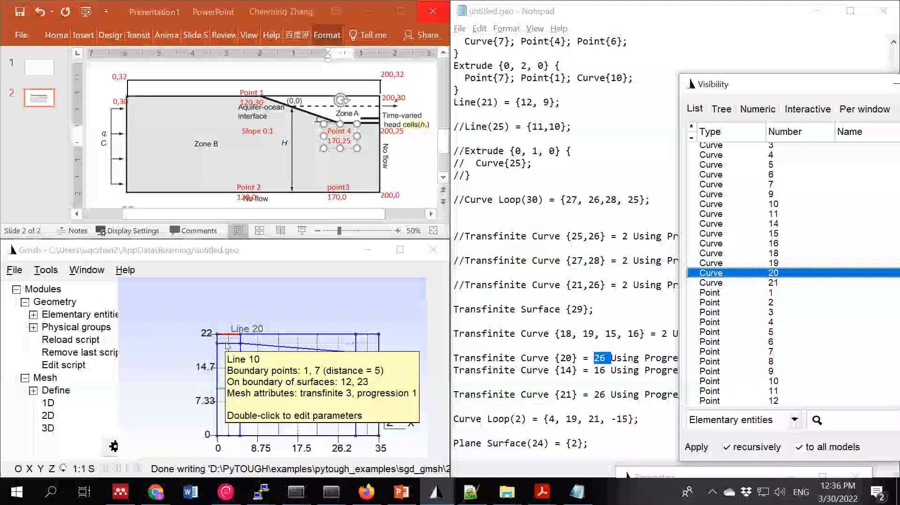
scroll(642, 283, up, 3)
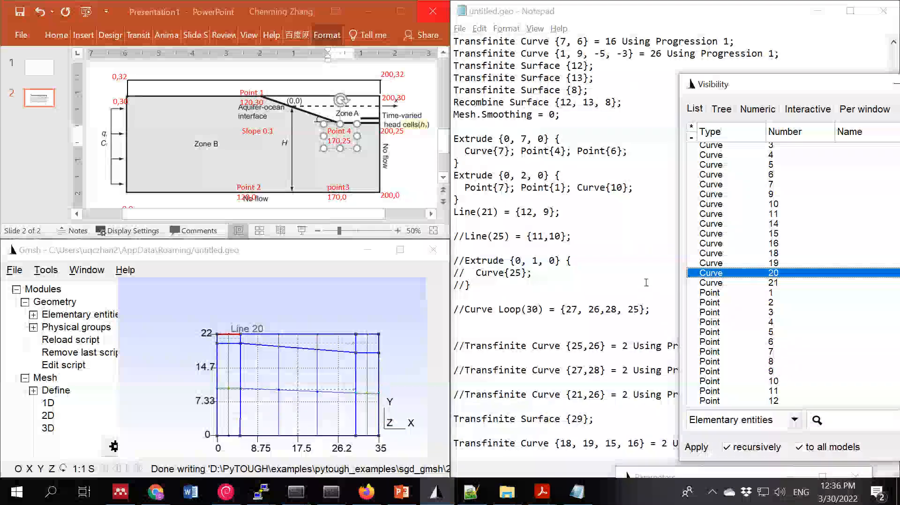
scroll(641, 283, up, 2)
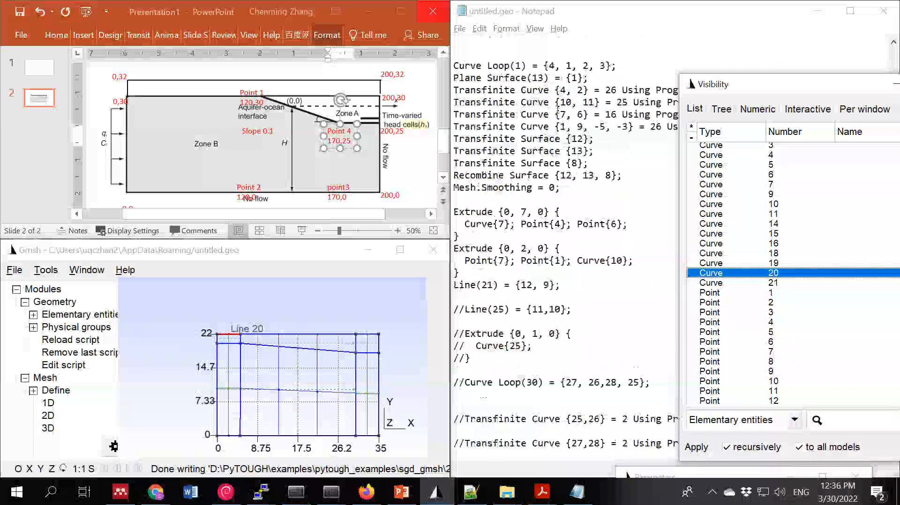
double_click(564, 102)
scroll(624, 220, down, 6)
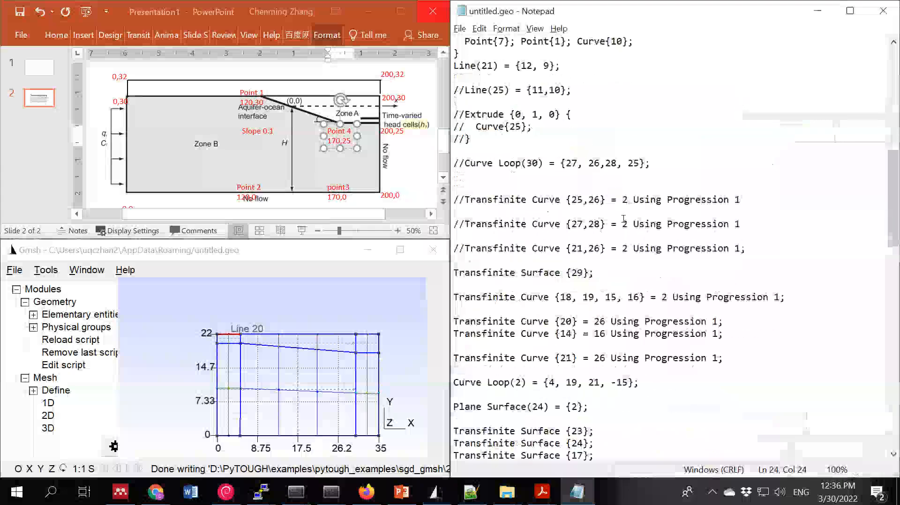
click(605, 358)
key(BackSpace)
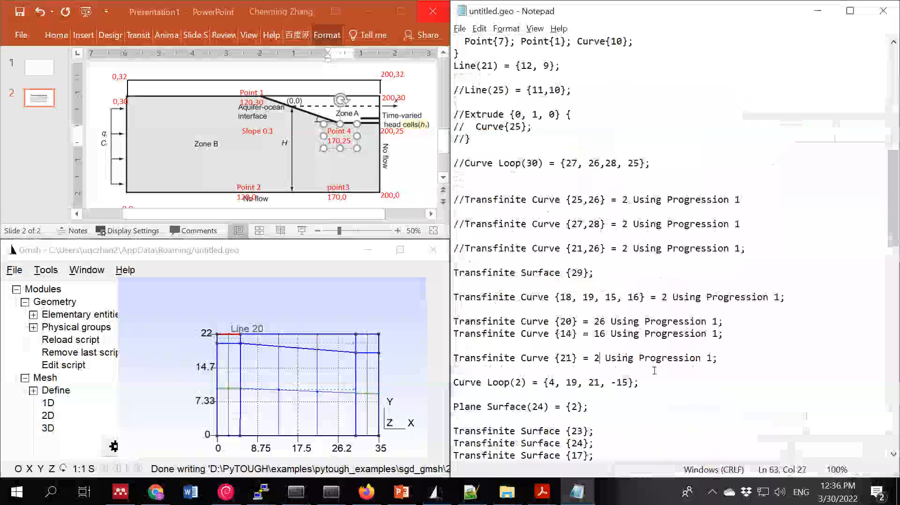
text(5)
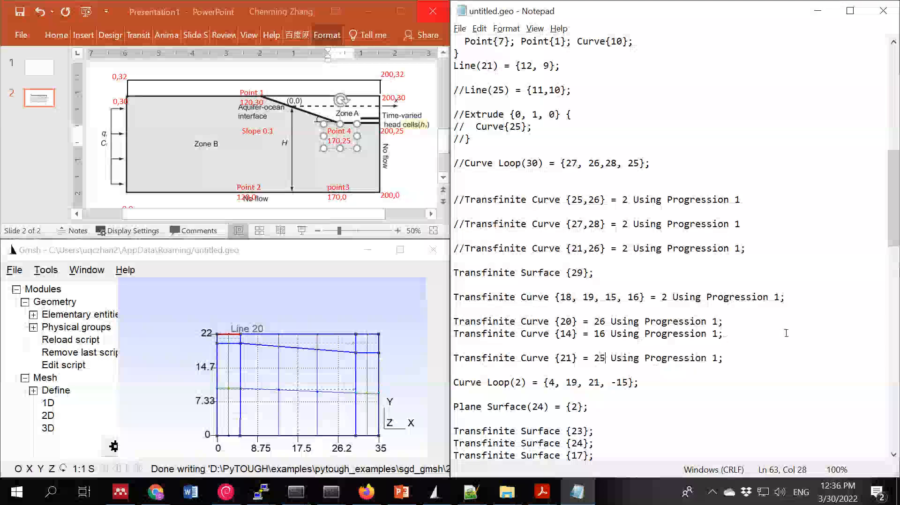
key(ctrl+z)
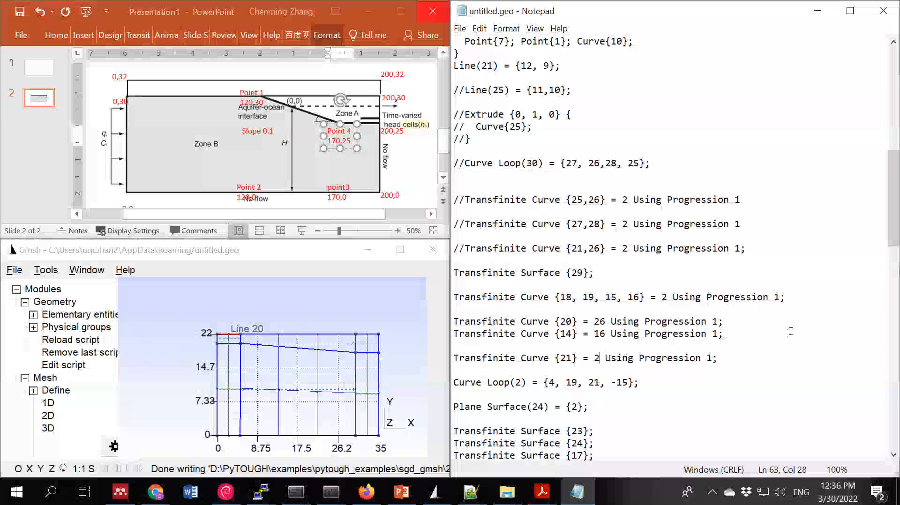
key(ctrl+z)
- Set the transfinite point count of curve 20 to 25
click(605, 321)
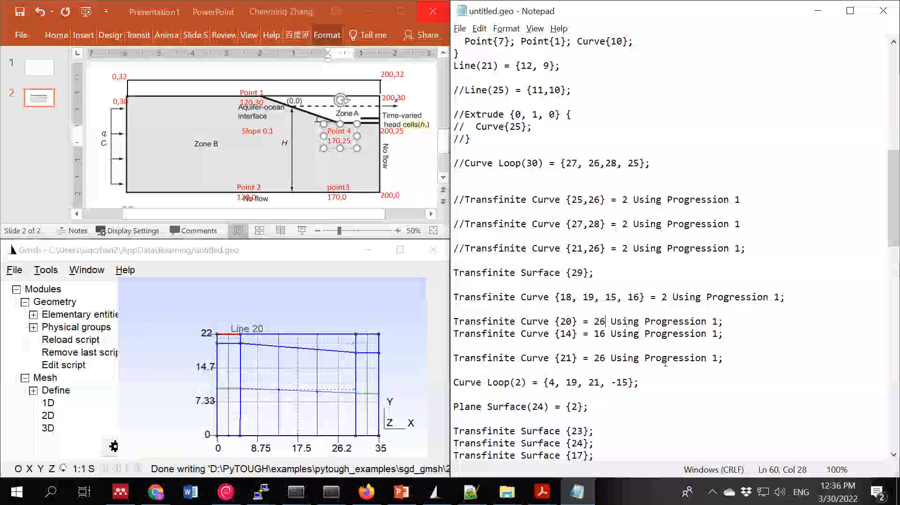
key(BackSpace)
text(5)
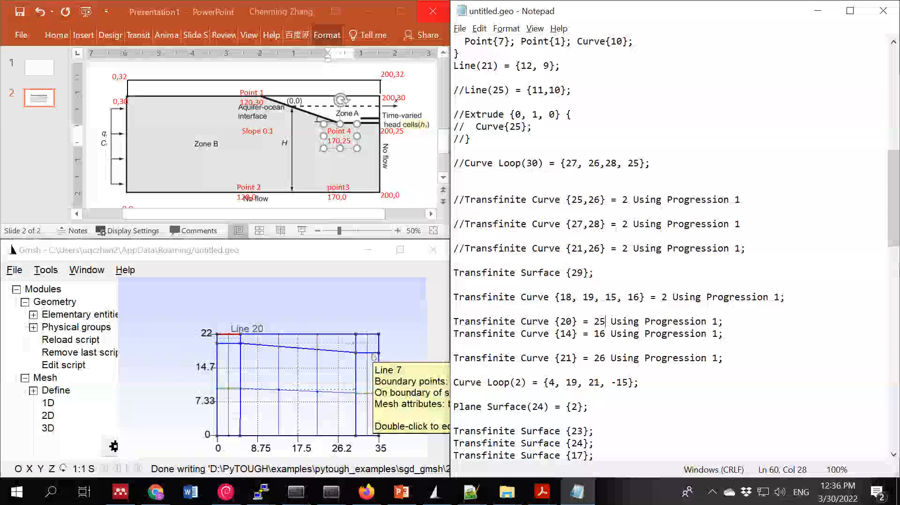
mouse_move(375, 337)
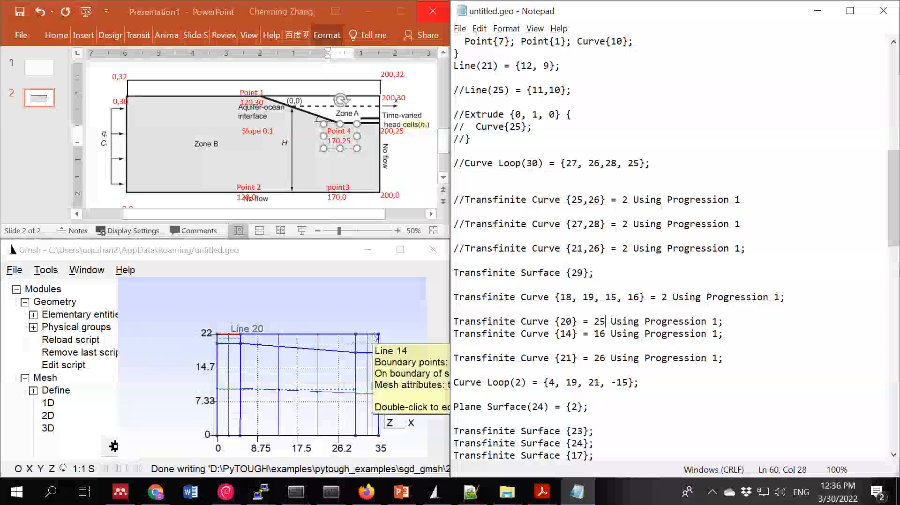
- Highlight curve 21 in the Gmsh Visibility list to check the curve assignment, and save the geometry script
click(331, 257)
click(782, 286)
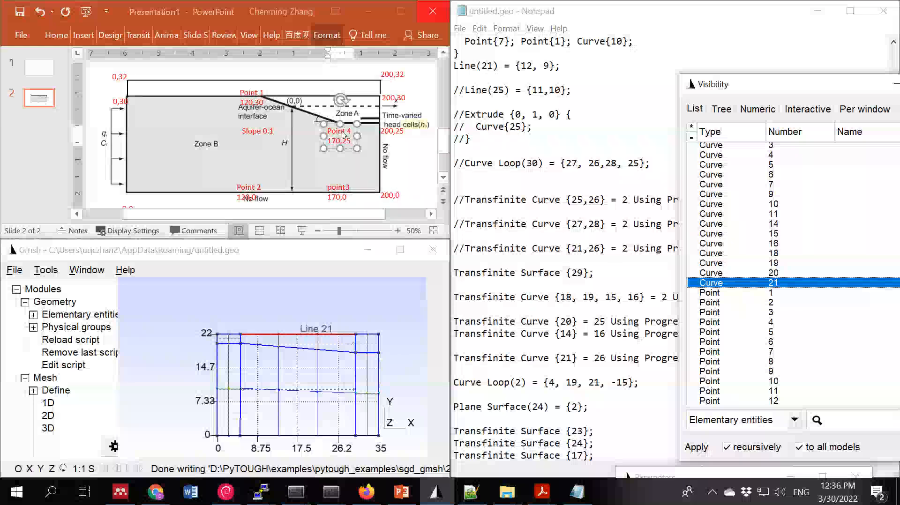
double_click(600, 321)
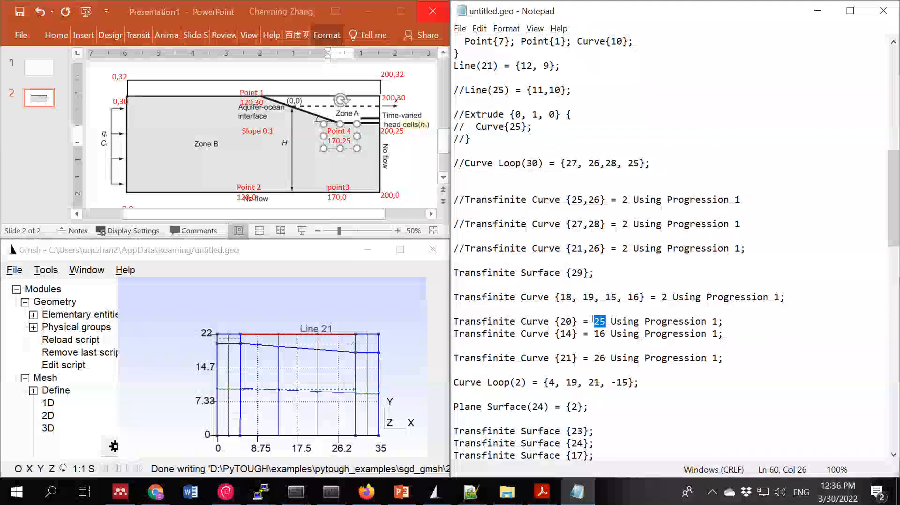
click(604, 317)
click(459, 28)
click(481, 73)
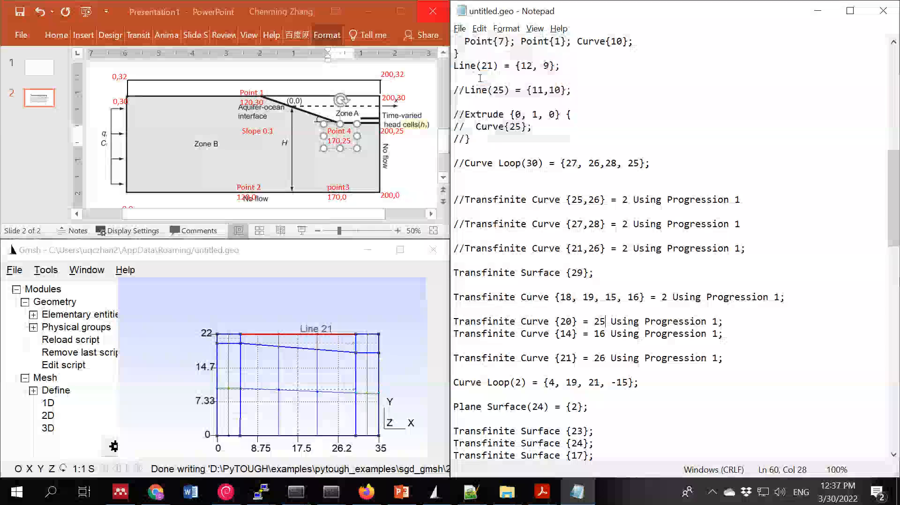
- Switch to Gmsh and maximize its window
drag(152, 255, 159, 254)
double_click(158, 255)
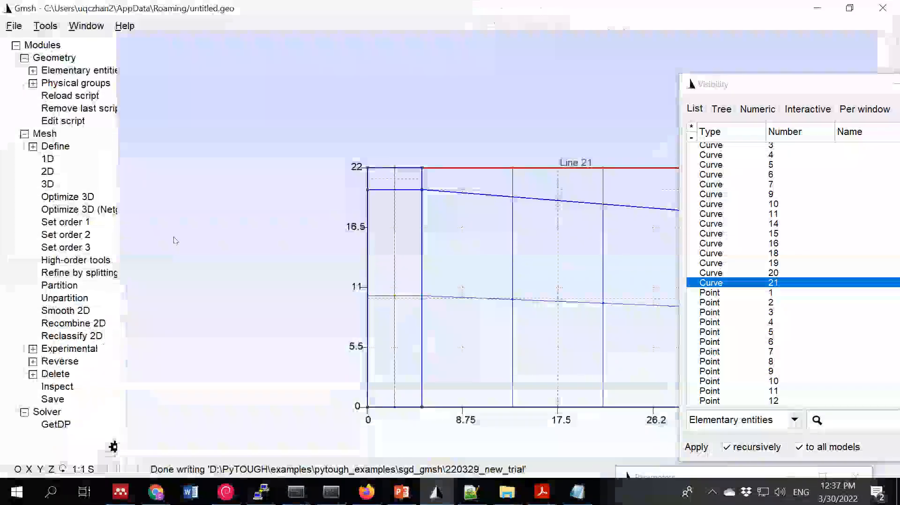
- Move the Visibility window clear of the model, reload the geometry script and generate the 2D mesh
drag(695, 74, 804, 119)
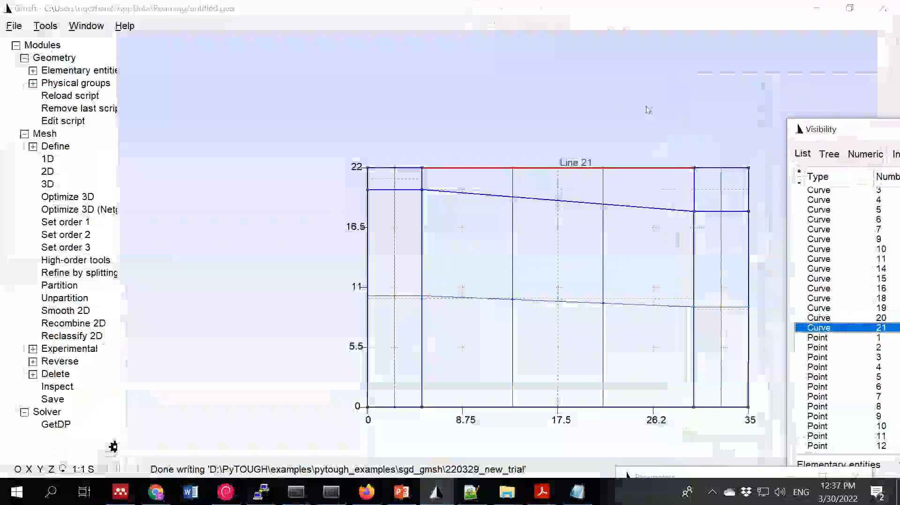
click(69, 98)
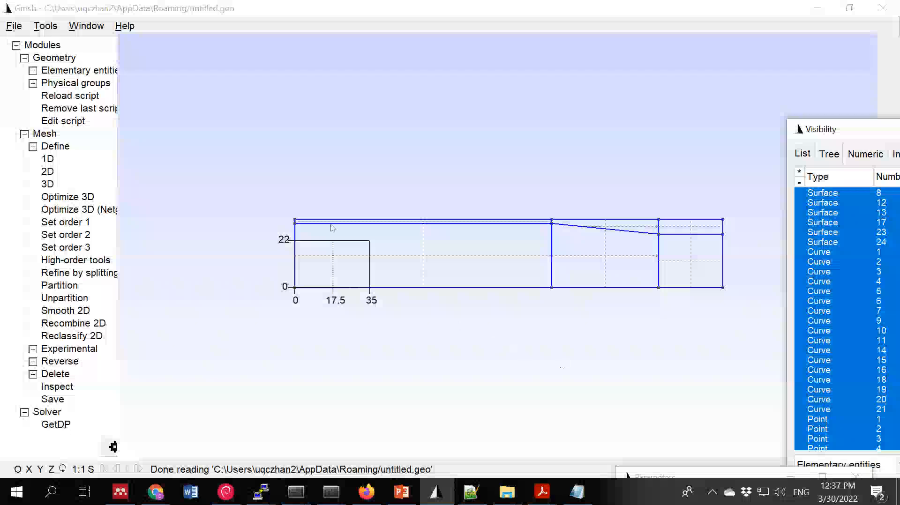
click(48, 171)
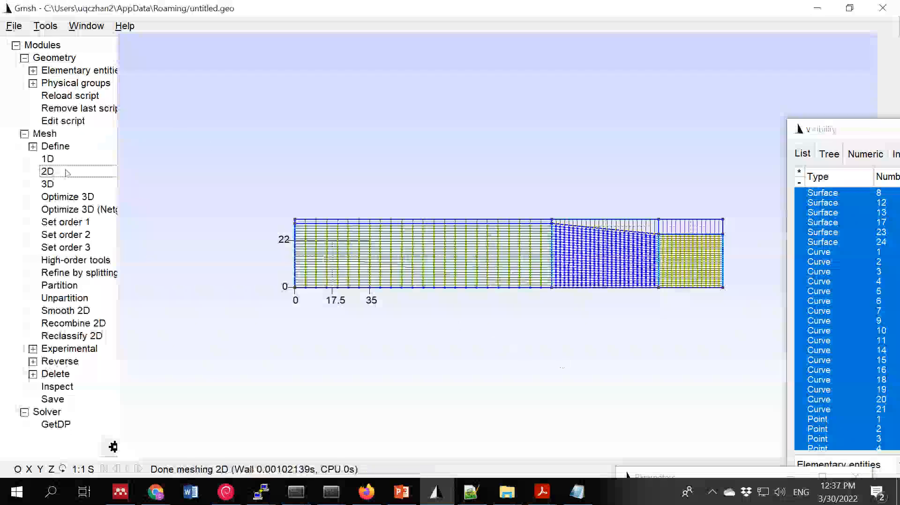
- Examine the 2D mesh up close and as a whole, comparing the top layer's divisions with the blocks below
scroll(655, 254, up, 10)
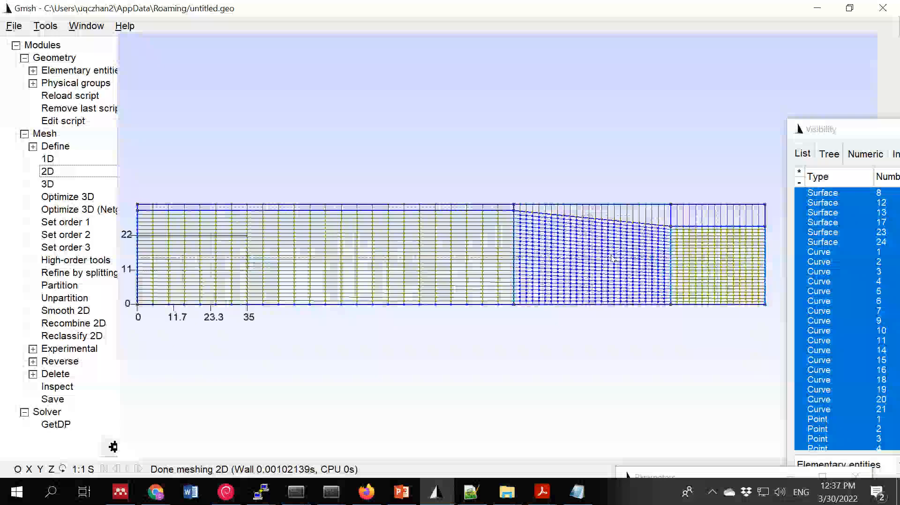
scroll(595, 253, up, 2)
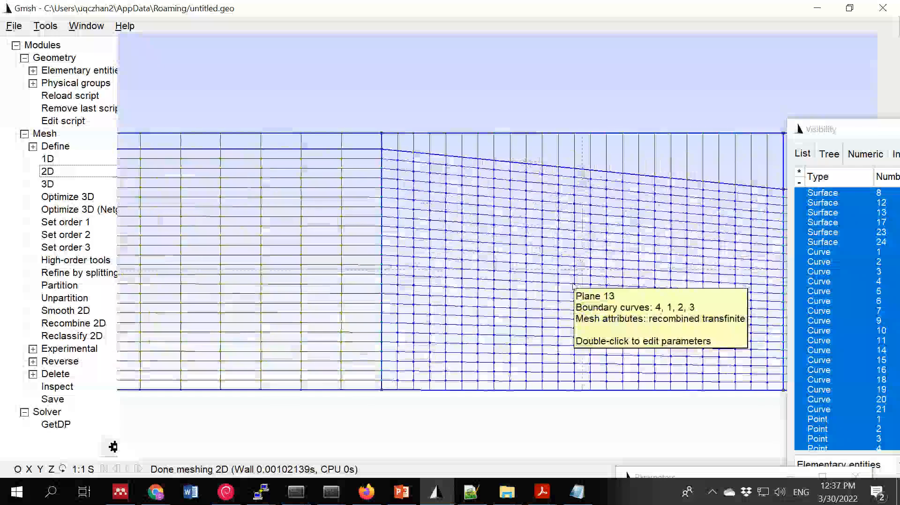
scroll(577, 292, down, 8)
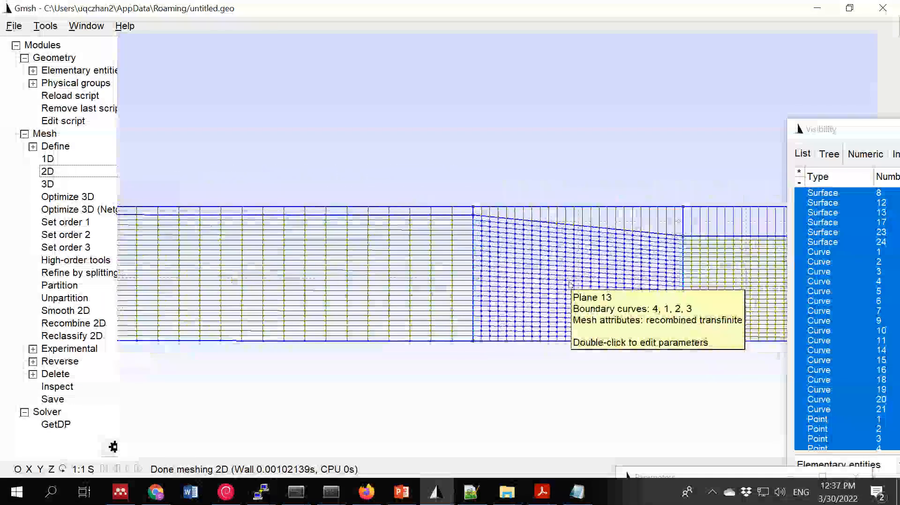
scroll(569, 283, down, 2)
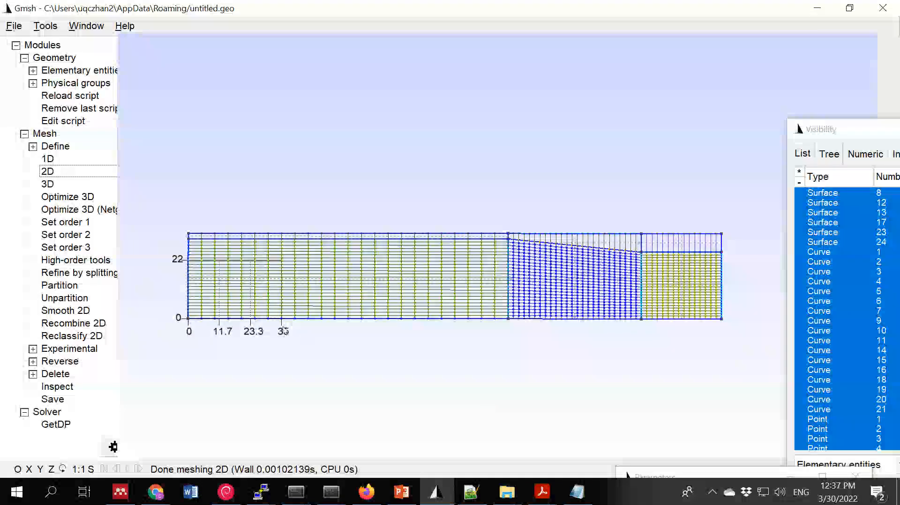
scroll(185, 239, down, 2)
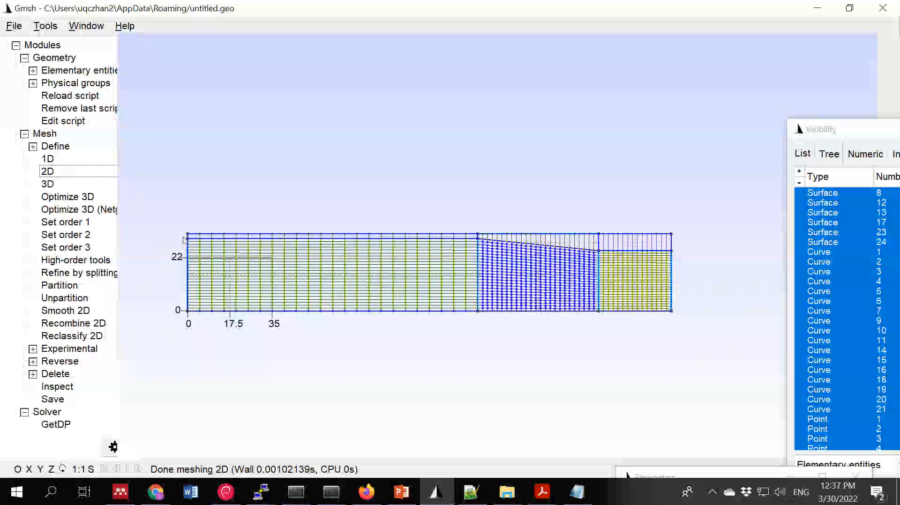
scroll(184, 240, up, 2)
scroll(610, 235, up, 3)
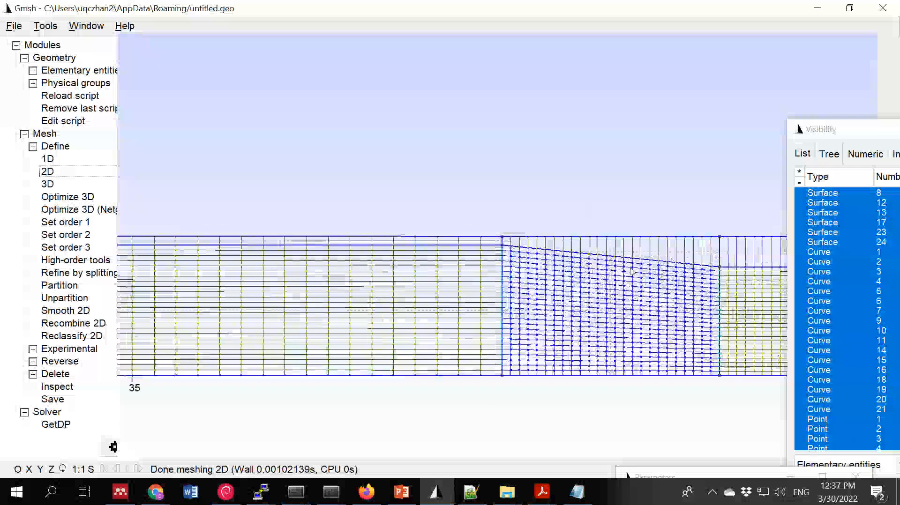
scroll(632, 271, down, 3)
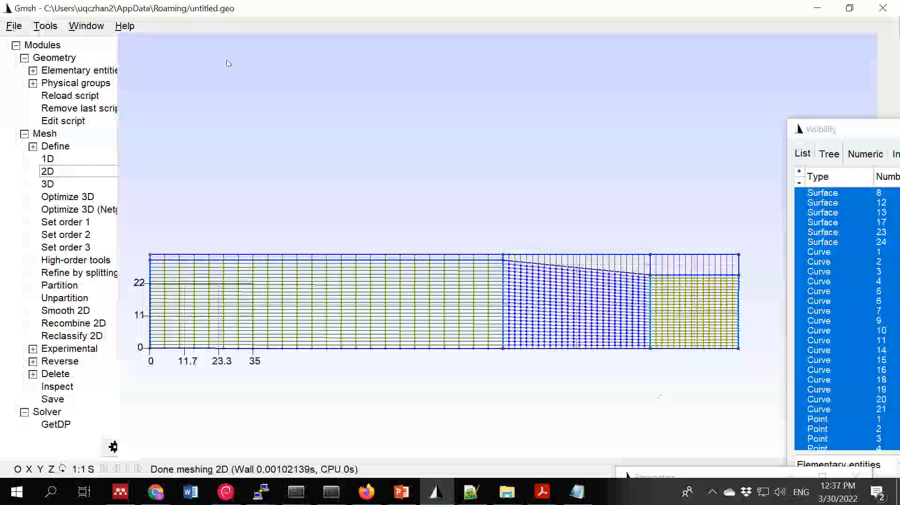
mouse_move(738, 351)
click(16, 27)
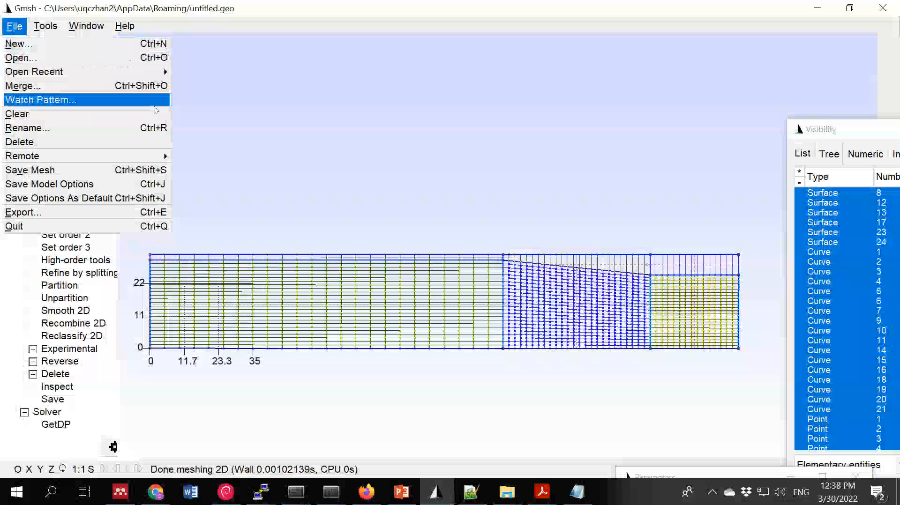
click(384, 229)
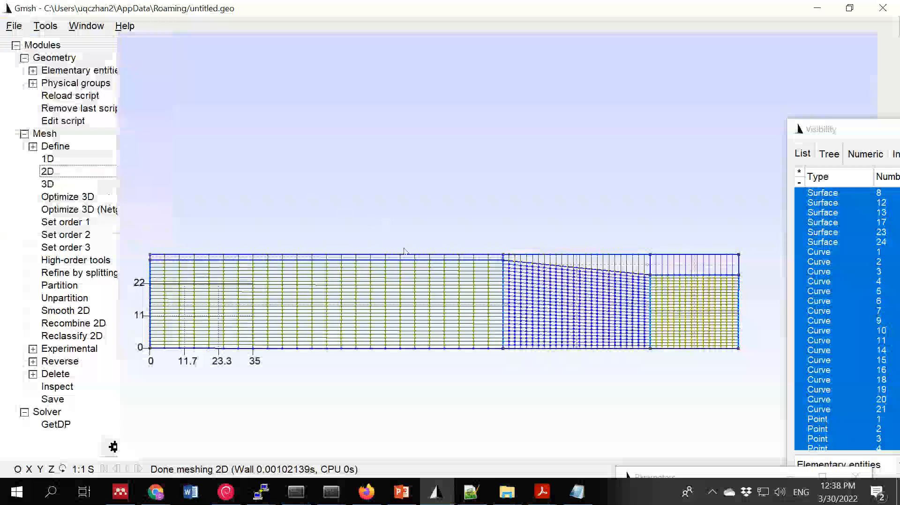
mouse_move(595, 315)
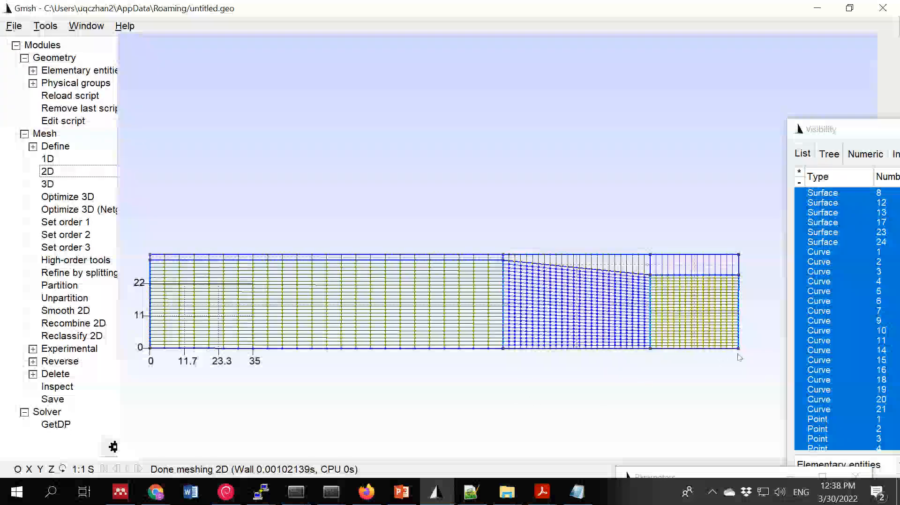
scroll(742, 357, up, 2)
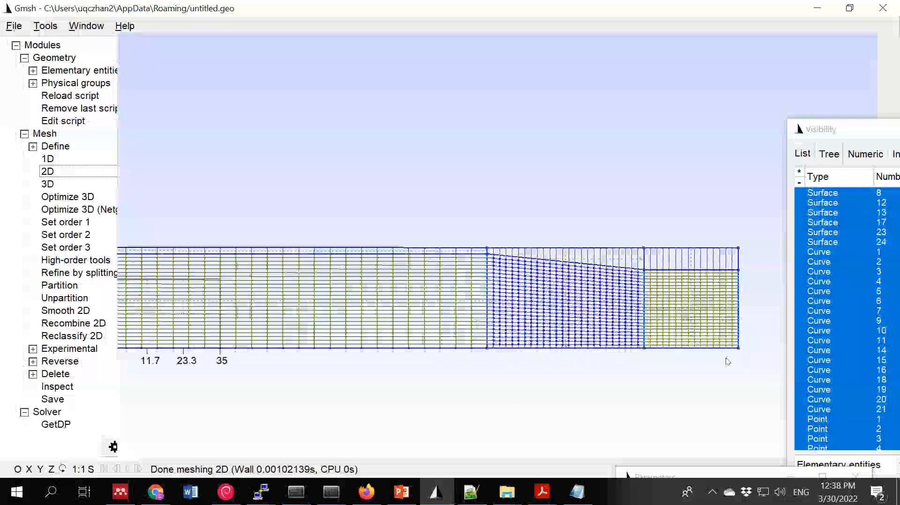
click(368, 126)
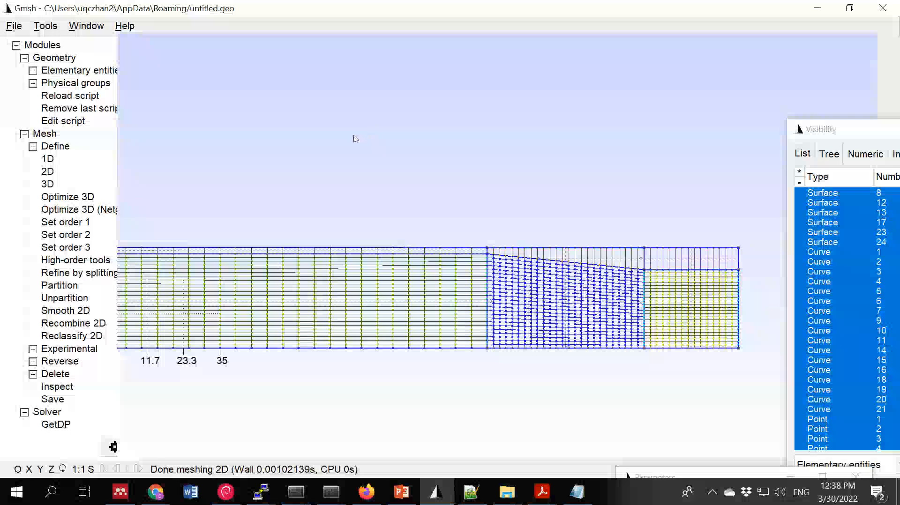
- Reposition the Visibility window and rotate the view through a full turn in 90-degree steps
drag(858, 128, 495, 1)
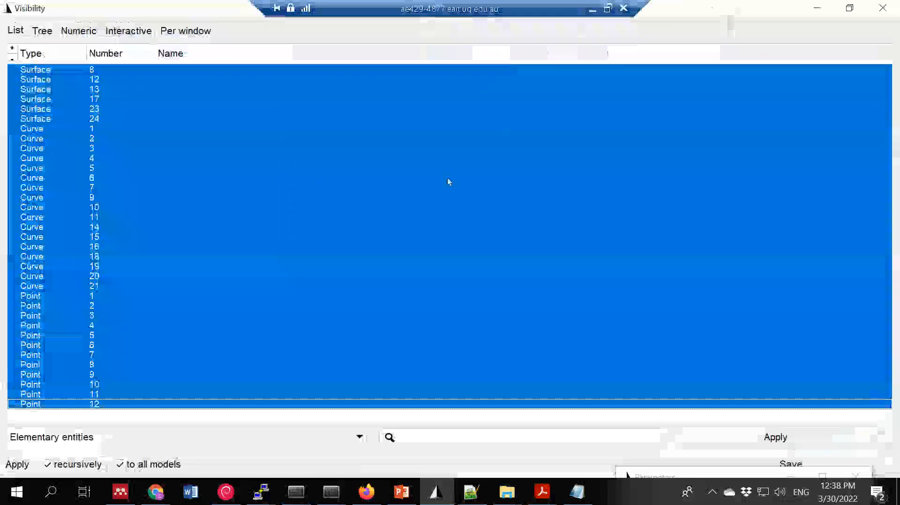
drag(693, 18, 661, 86)
click(63, 469)
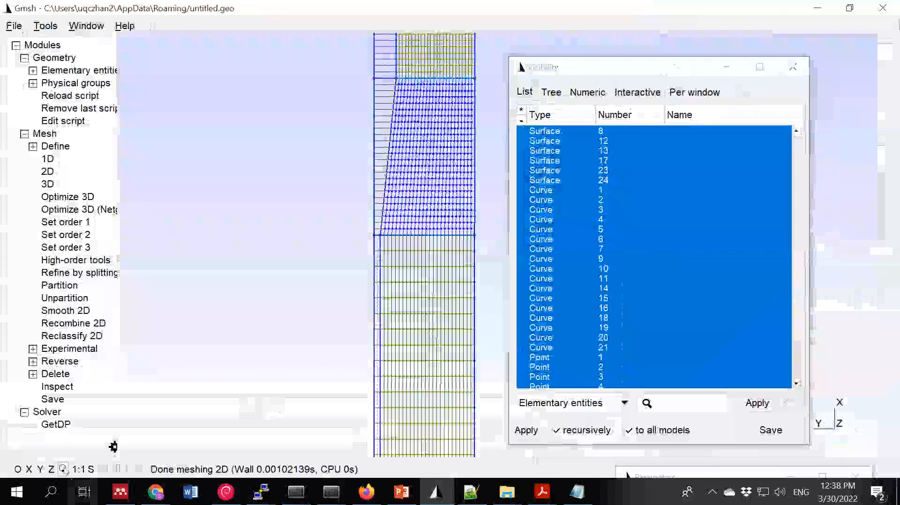
click(63, 469)
click(63, 469)
click(63, 469)
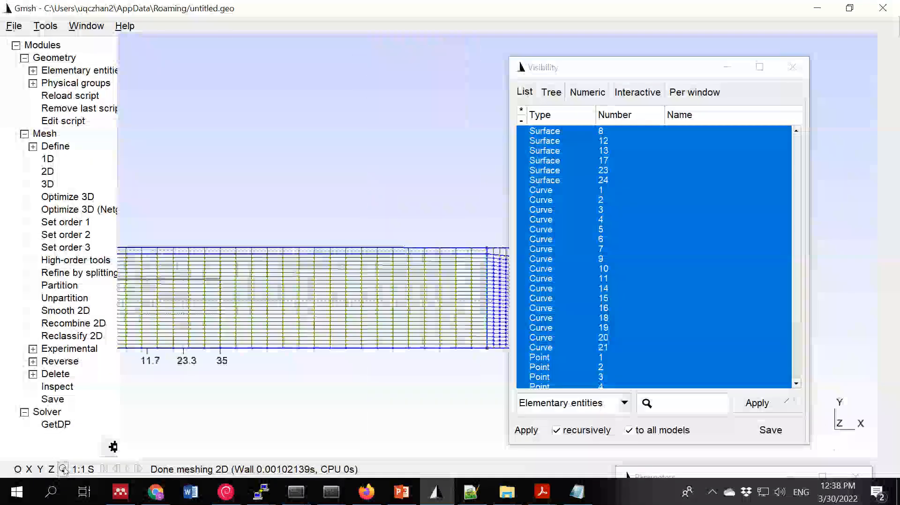
- Toggle the mesh display off so only the geometry is drawn
click(18, 470)
click(19, 473)
click(18, 470)
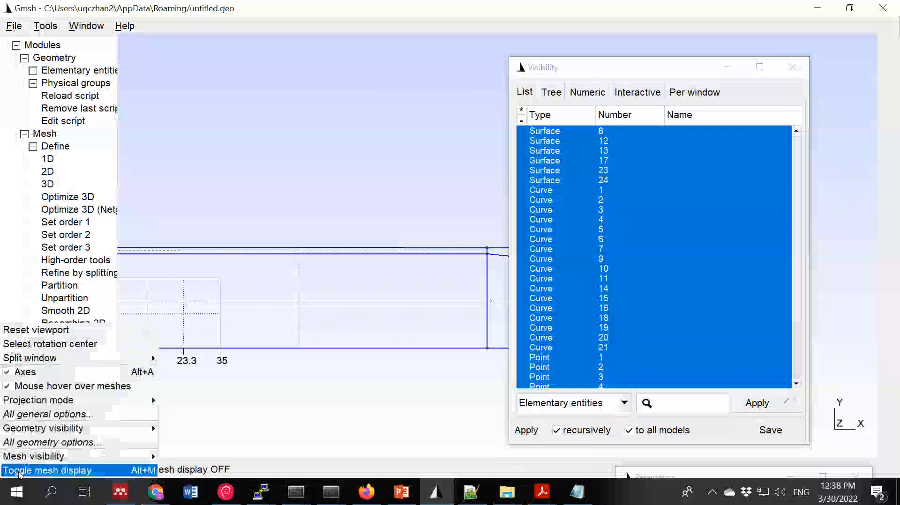
click(246, 399)
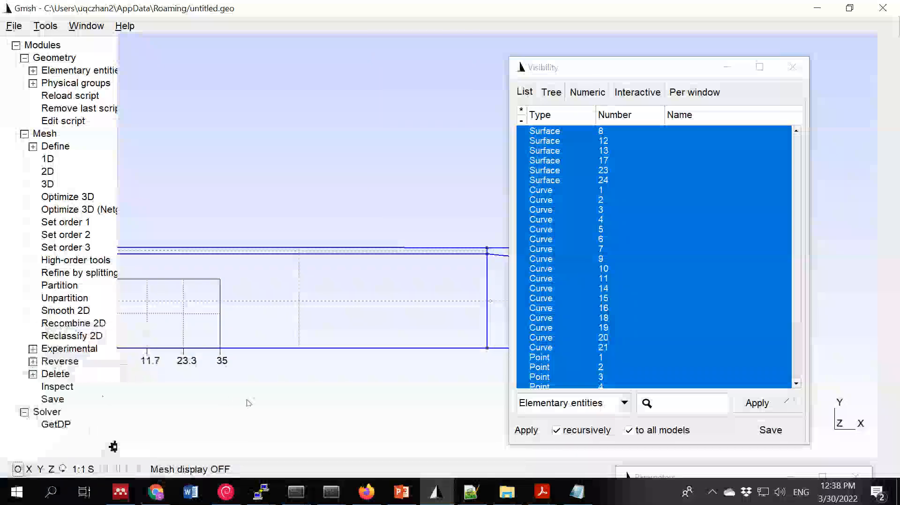
click(8, 470)
click(245, 401)
scroll(245, 400, down, 3)
scroll(278, 376, up, 3)
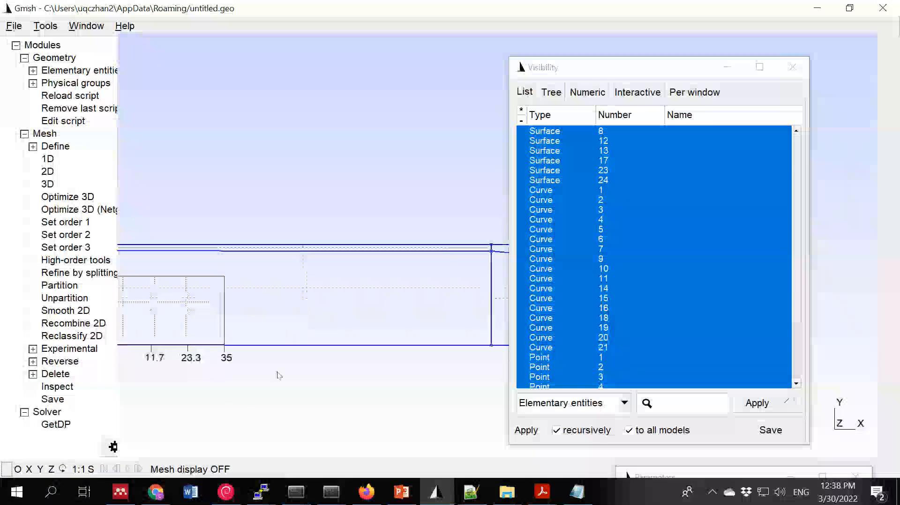
scroll(278, 376, up, 3)
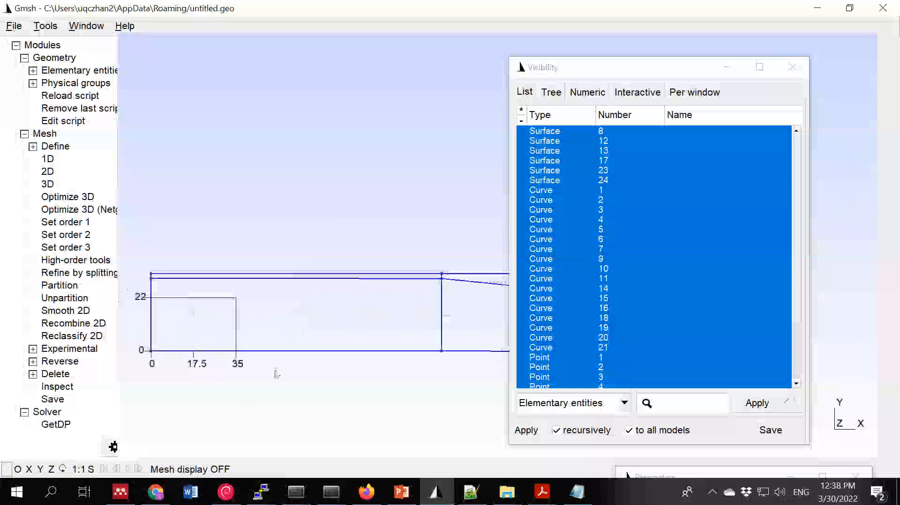
- Generate the 2D mesh again and shift the Visibility window off the model
click(47, 172)
click(53, 171)
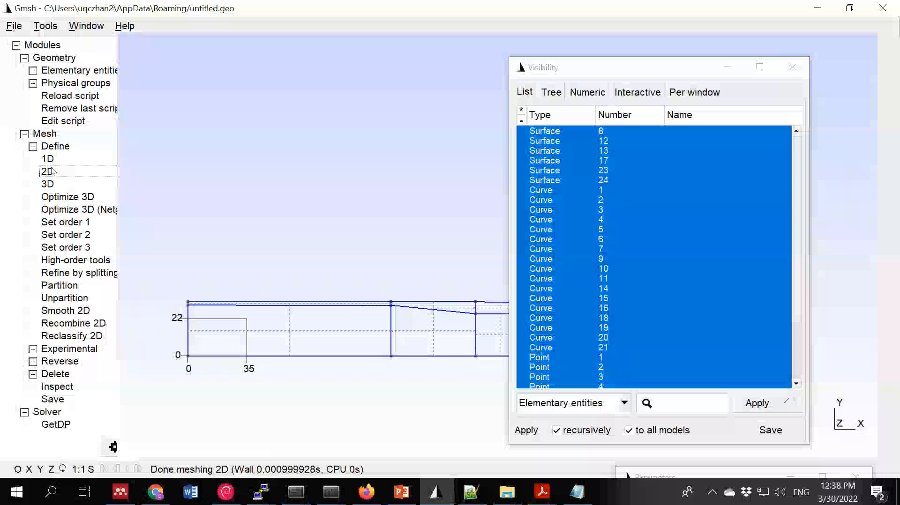
click(727, 68)
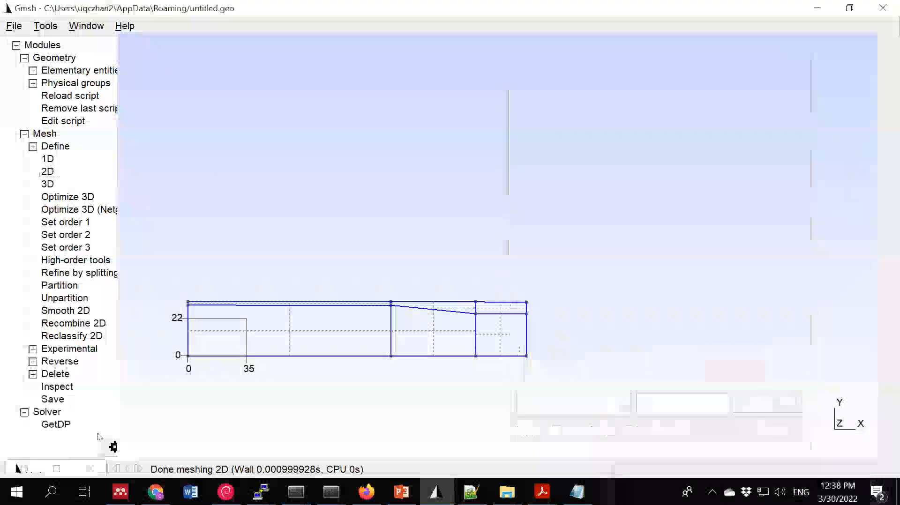
click(19, 468)
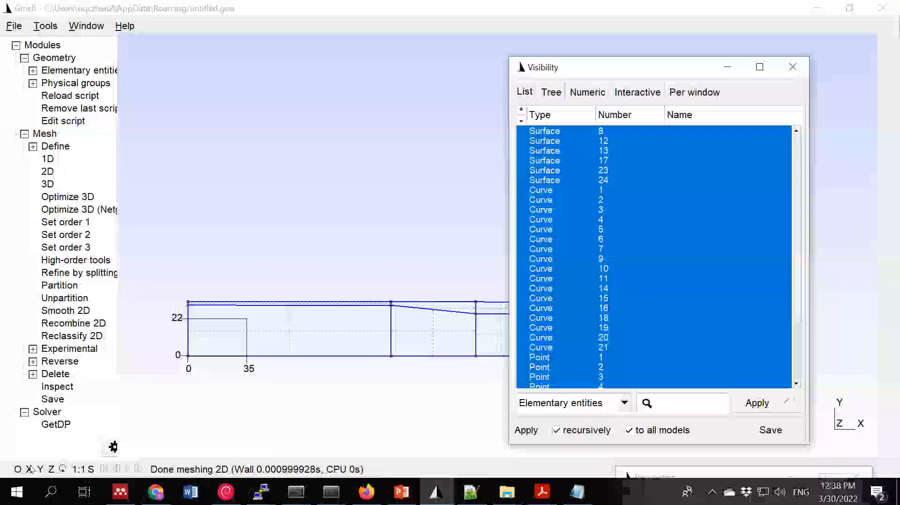
drag(702, 63, 771, 59)
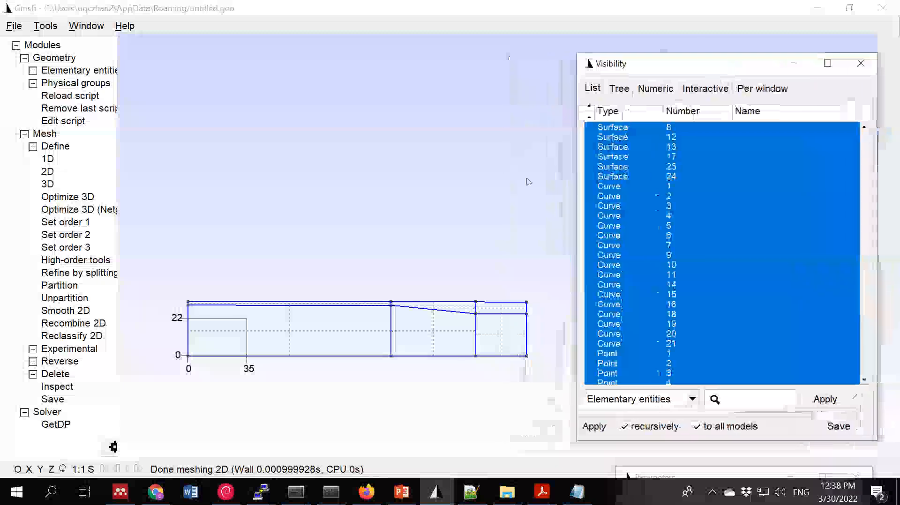
- Switch the active model to Model 0 and toggle the mesh display back on
click(10, 469)
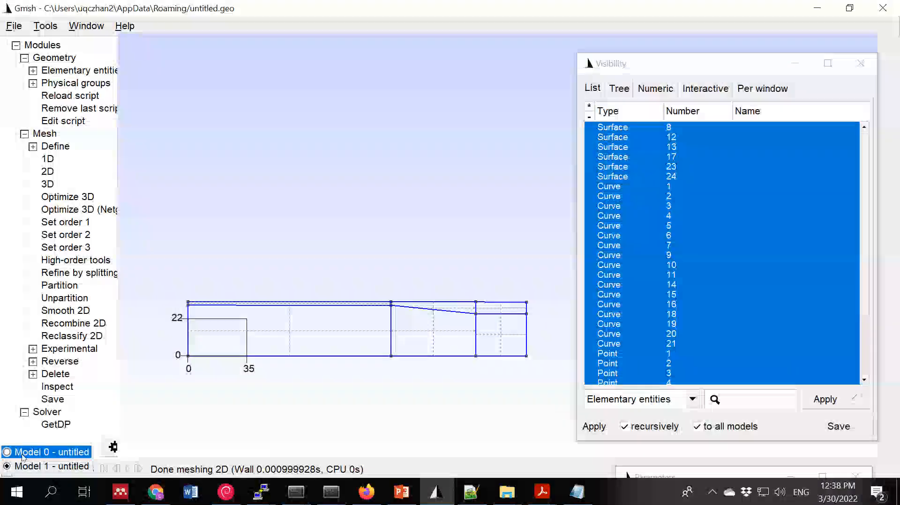
click(22, 457)
click(21, 466)
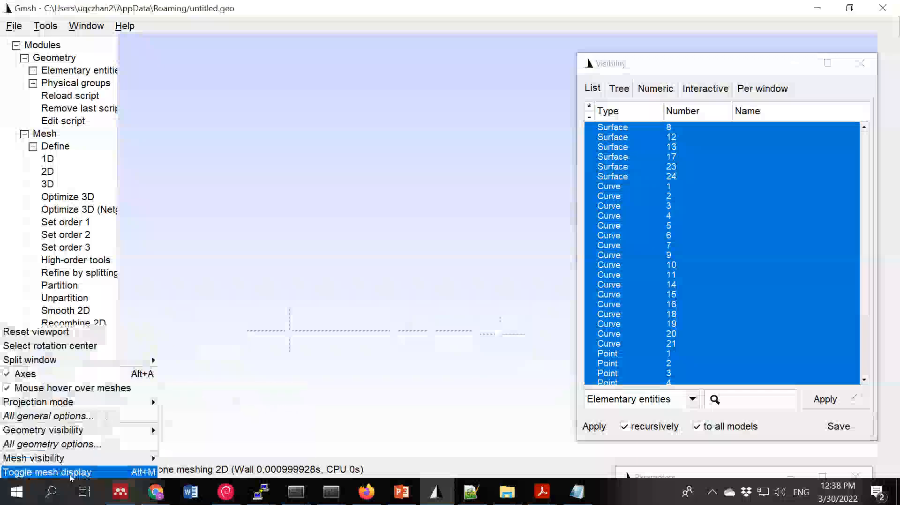
click(51, 473)
click(18, 469)
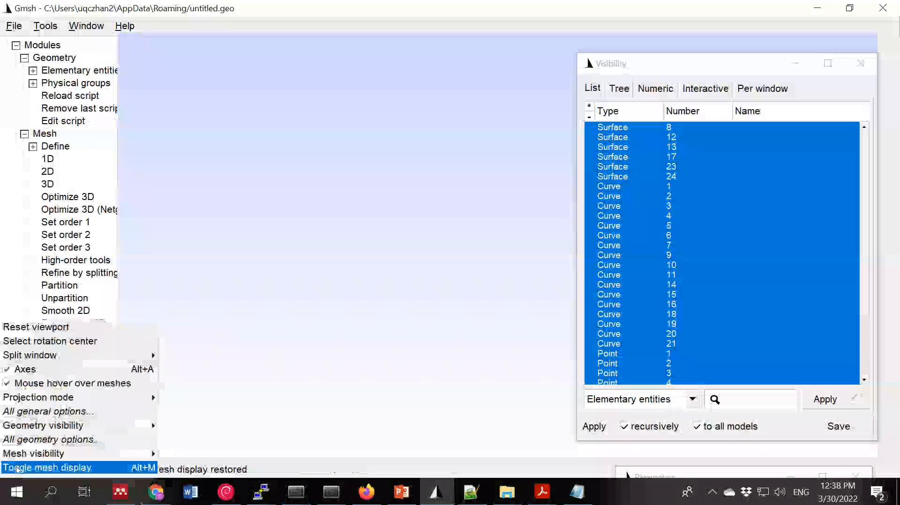
click(224, 400)
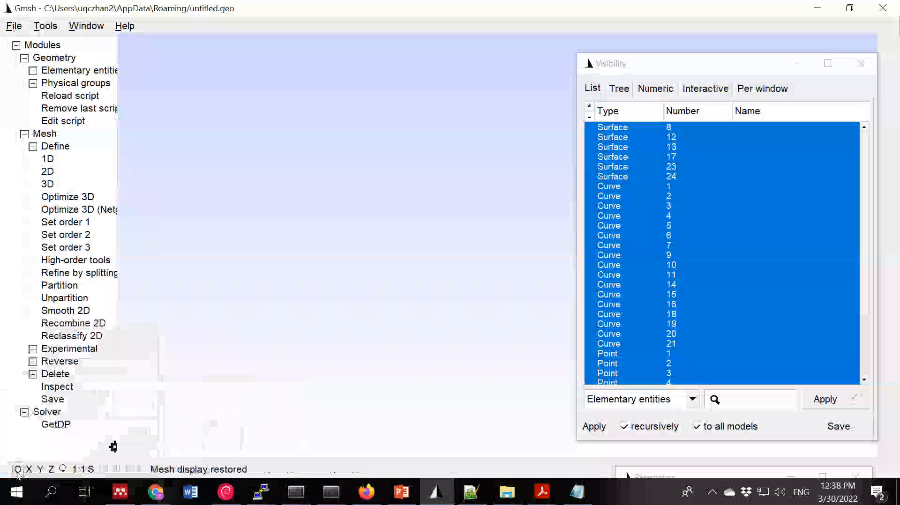
- Turn on the display of 2D element faces in the mesh visibility options and close the Visibility window
click(17, 469)
mouse_move(35, 455)
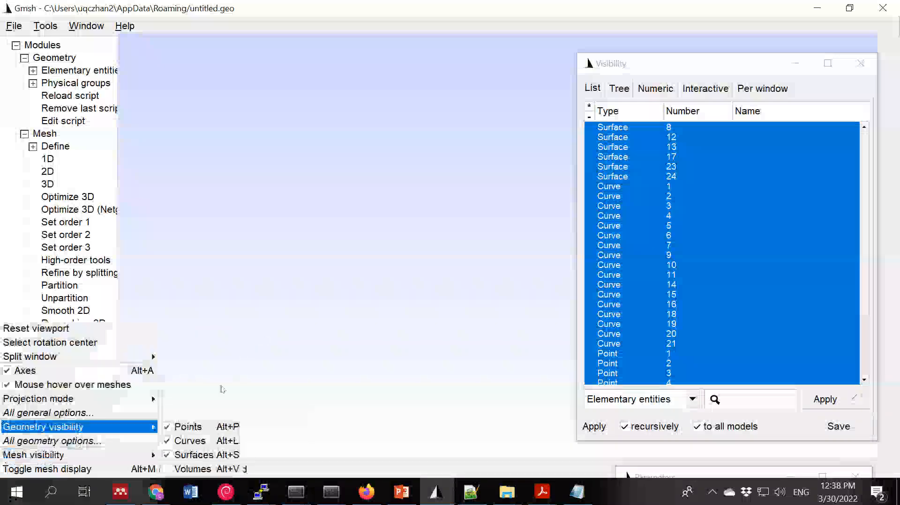
mouse_move(145, 455)
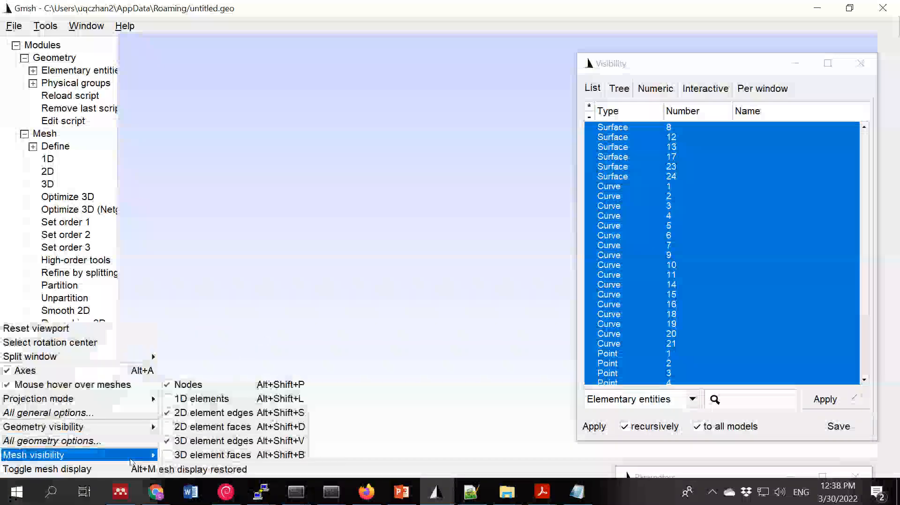
click(199, 427)
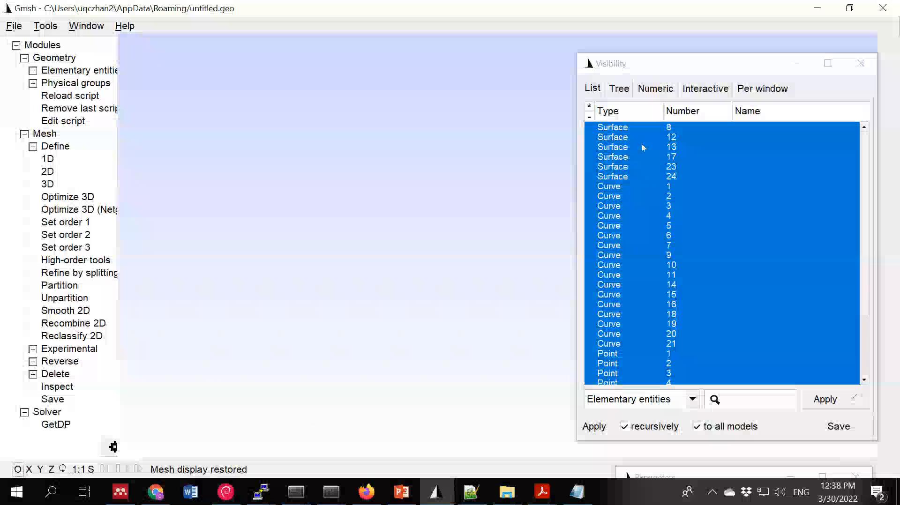
drag(763, 70, 515, 2)
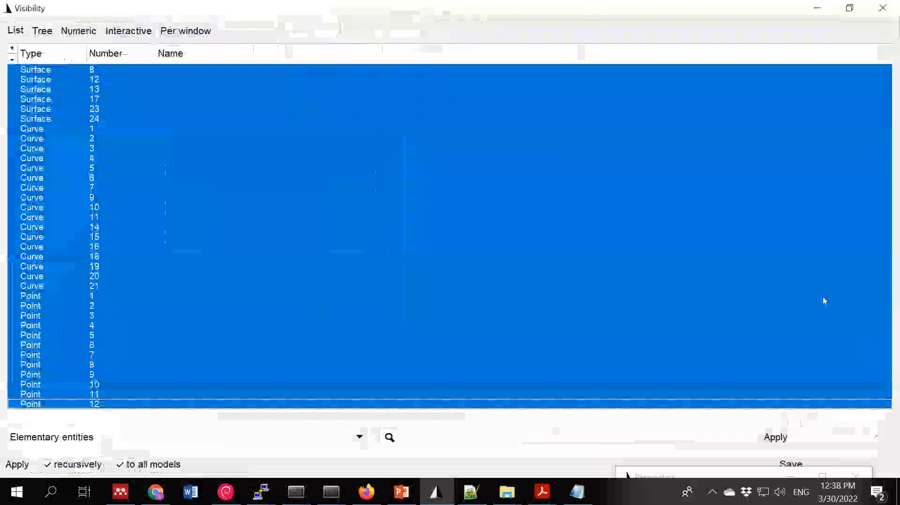
click(883, 8)
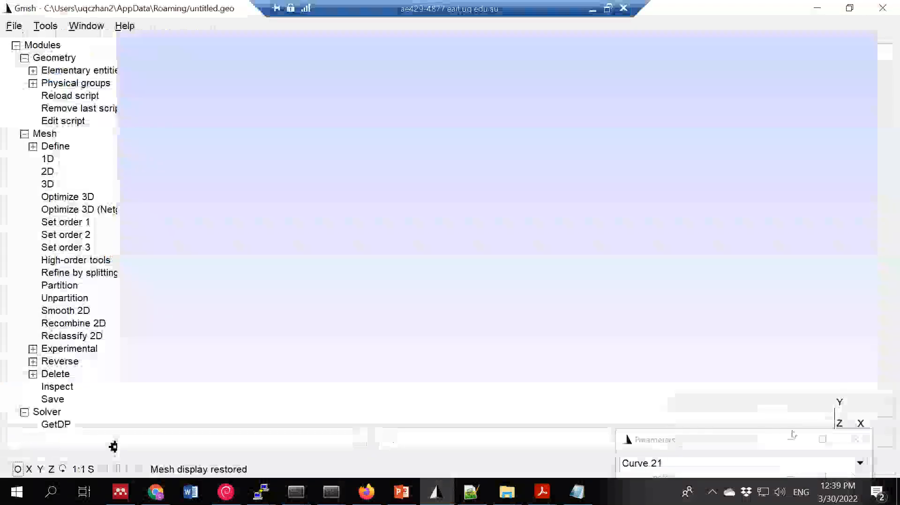
- Bring the Parameters window for Curve 21 into full view and close it
click(741, 438)
drag(743, 437, 581, 241)
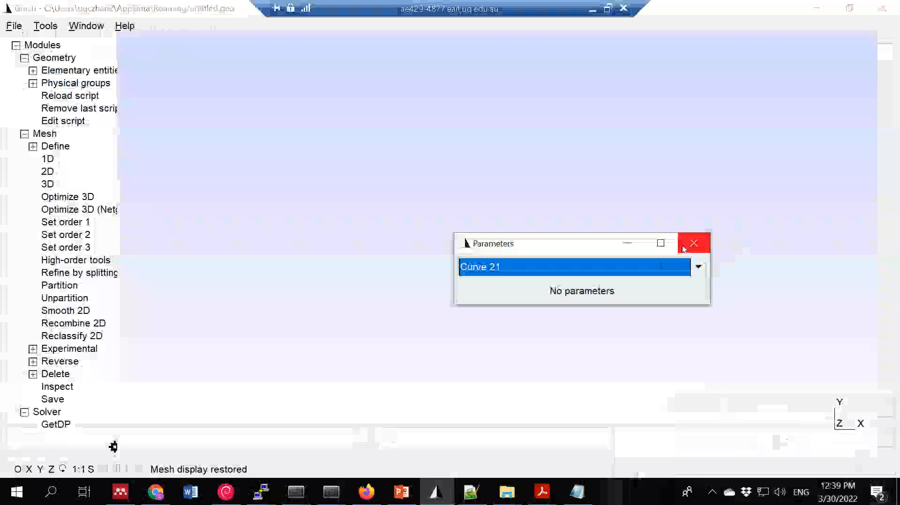
click(686, 247)
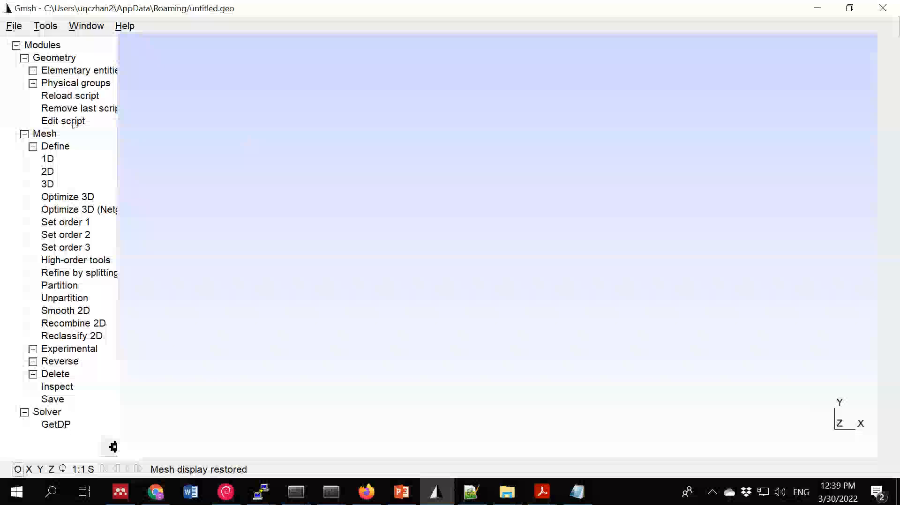
- Reload the geometry script and generate the 2D mesh again to check the coloured element layers
click(83, 98)
click(47, 171)
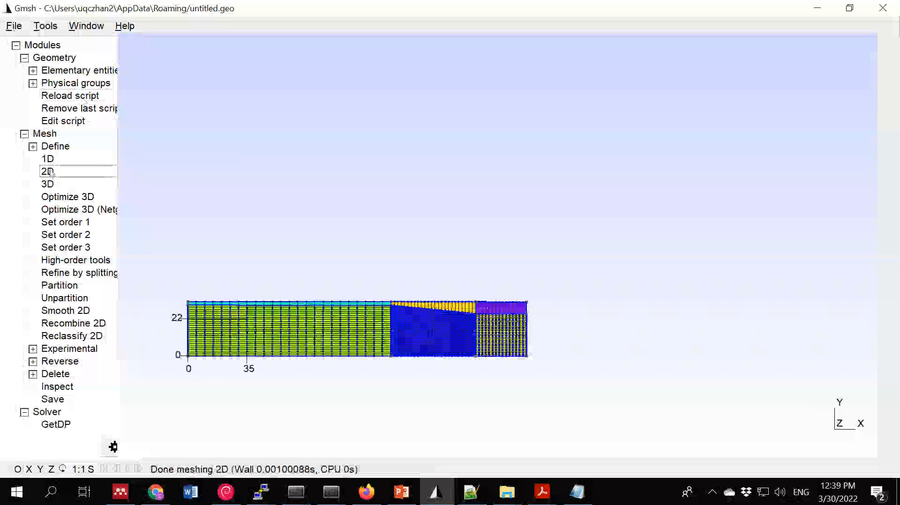
scroll(409, 314, down, 2)
scroll(409, 314, up, 9)
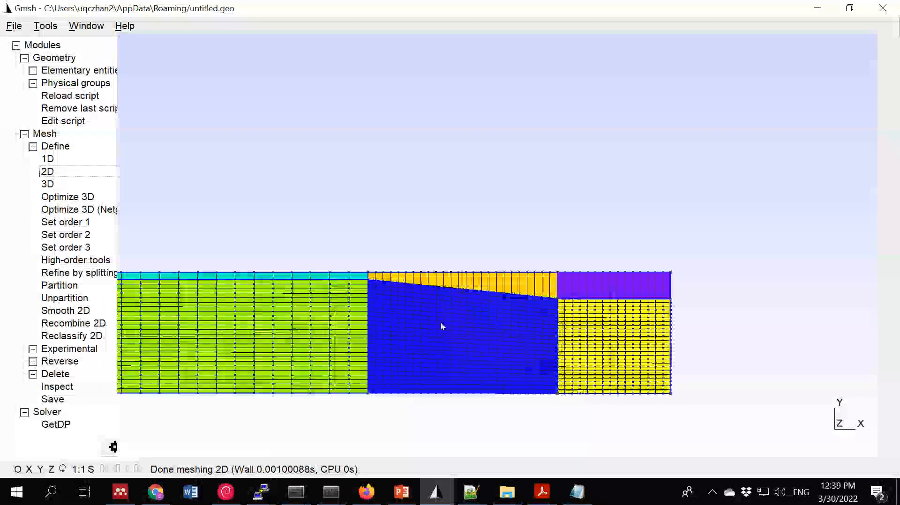
right_drag(426, 238, 572, 152)
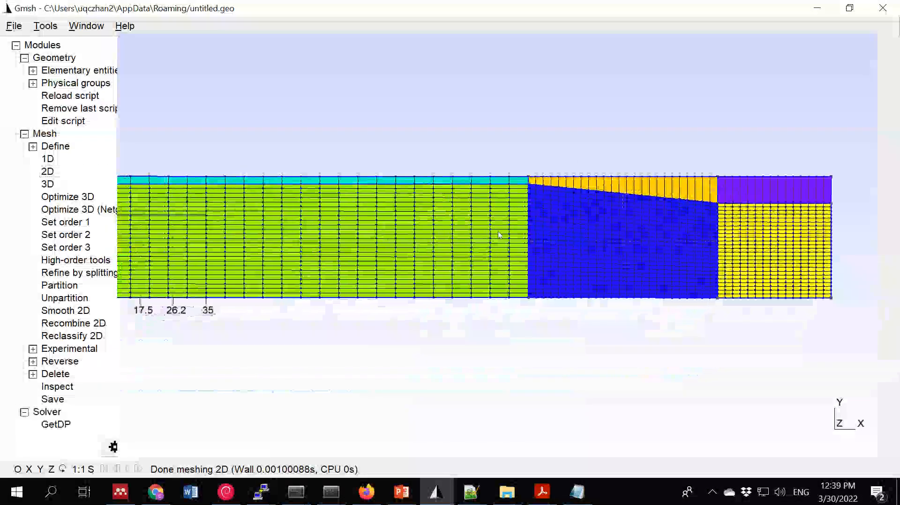
scroll(562, 239, up, 4)
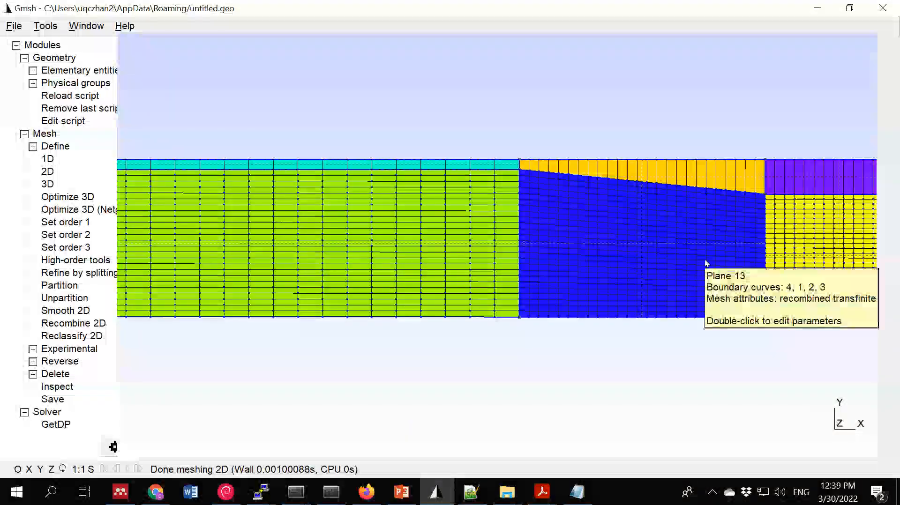
scroll(700, 253, down, 3)
scroll(675, 233, down, 2)
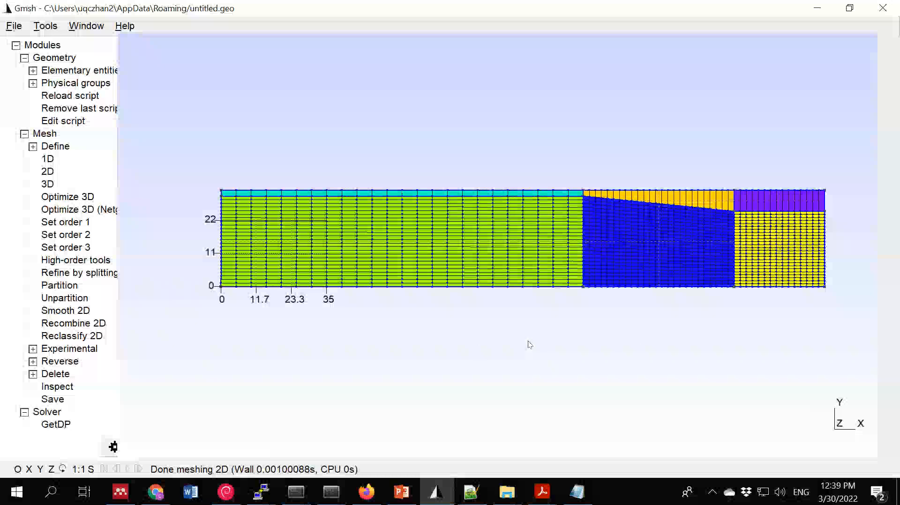
- Start exporting the mesh as Gmsh MSH, taking the existing name gmsh_2D_version2_ascii2_simple_mesh.msh as the base file name
click(15, 25)
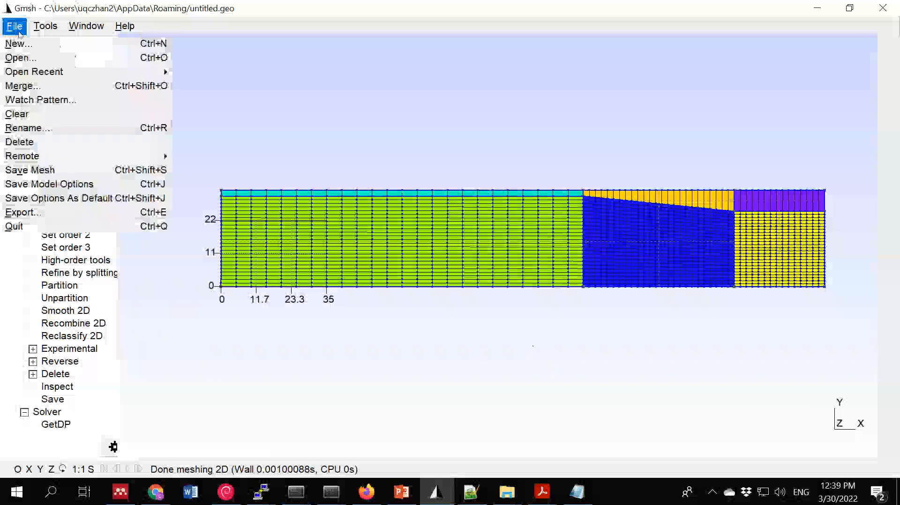
click(24, 212)
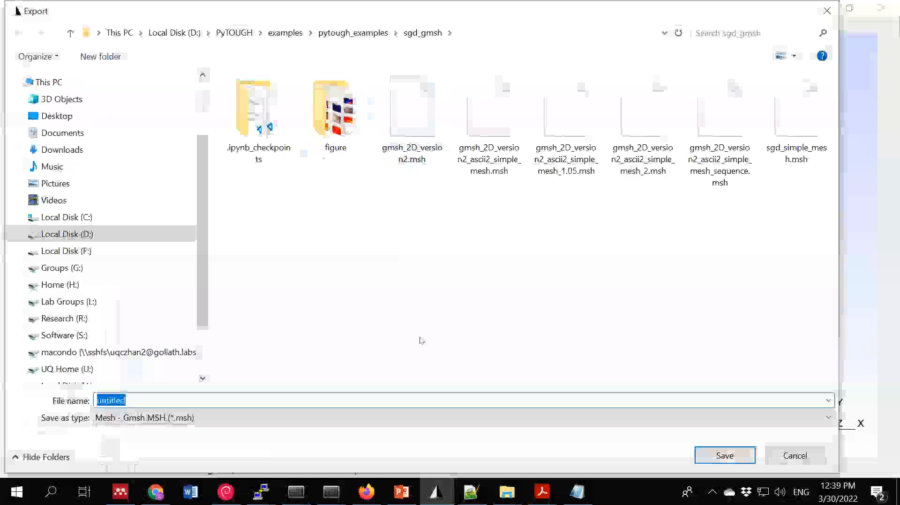
text(g)
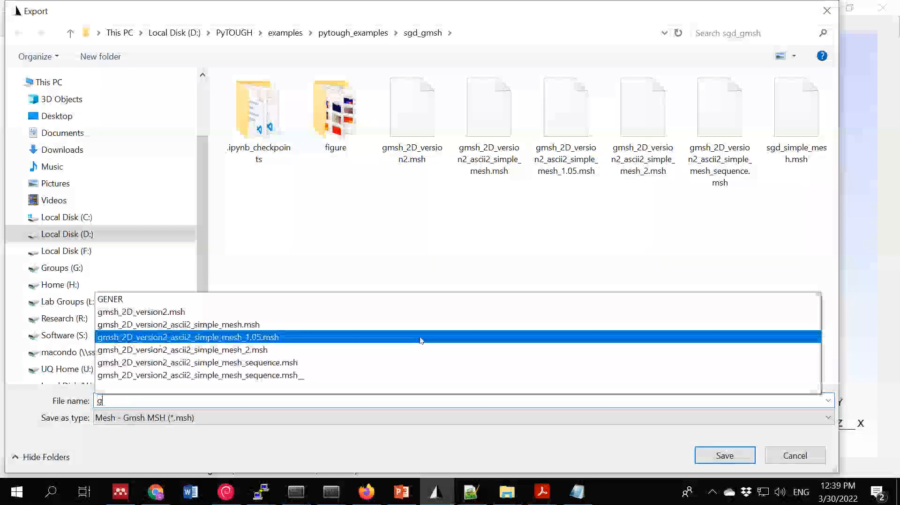
text(msh)
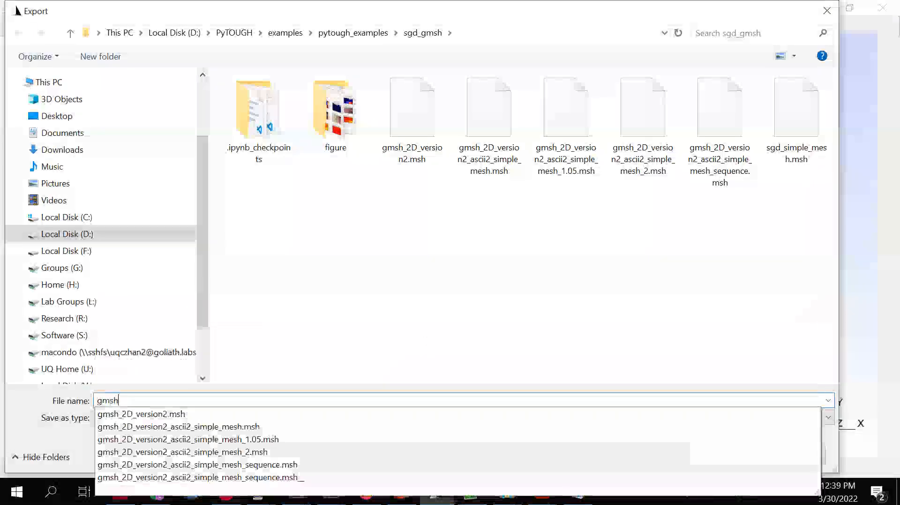
key(Down)
key(Down)
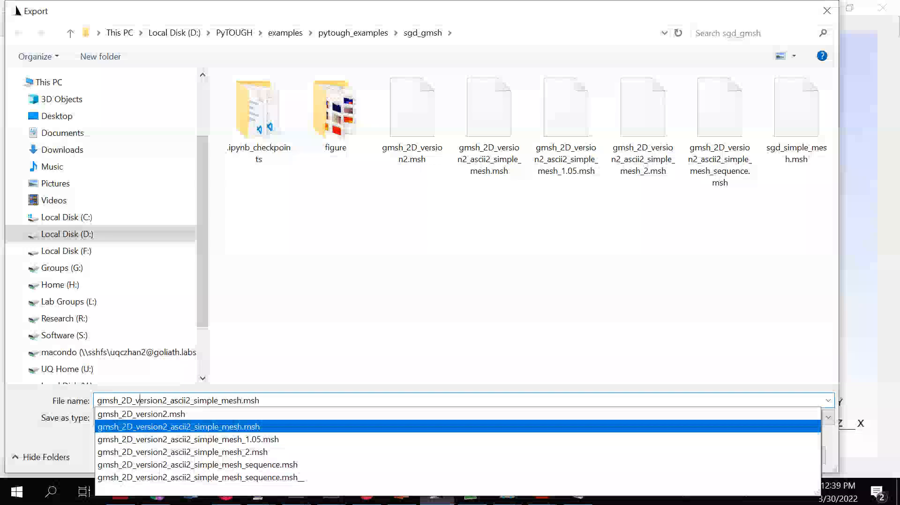
- Change the export file name to gmsh_2D_SGD_200m_by_32m_version2_ascii2_simple_mesh.msh
click(133, 401)
text(_SGD)
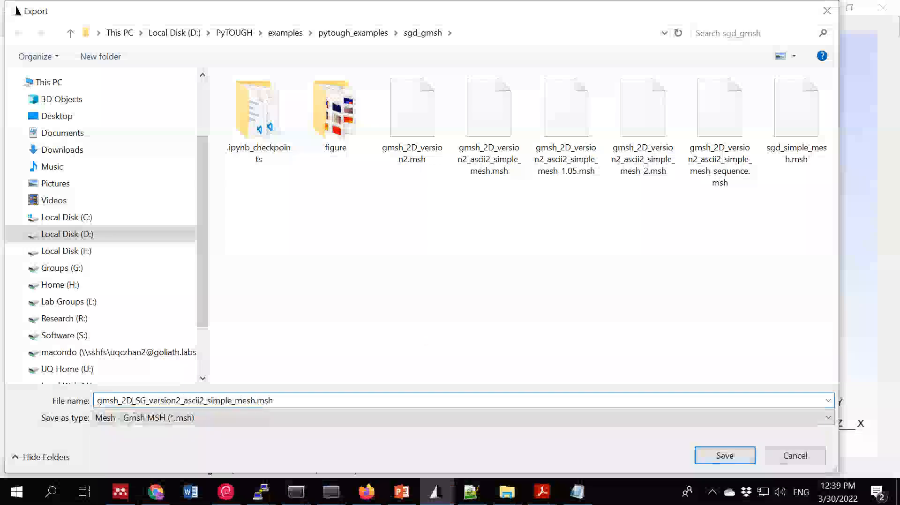
text(_)
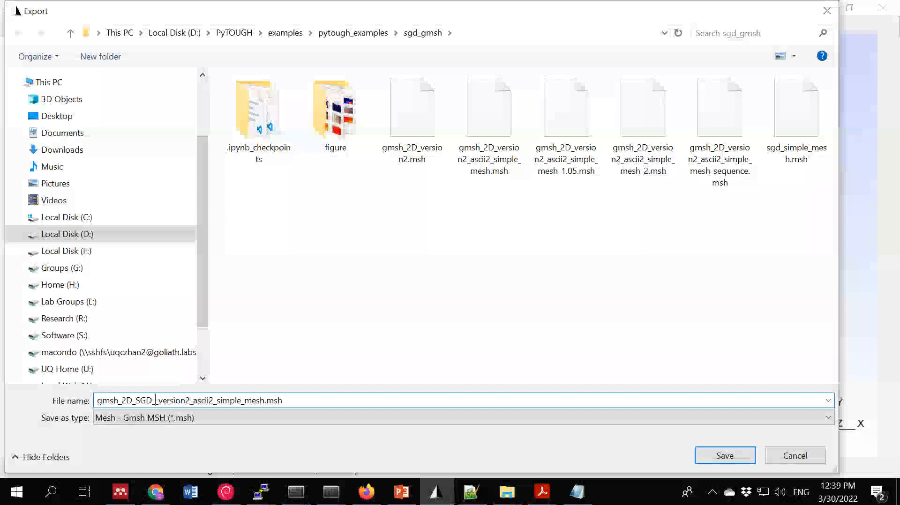
text(200m)
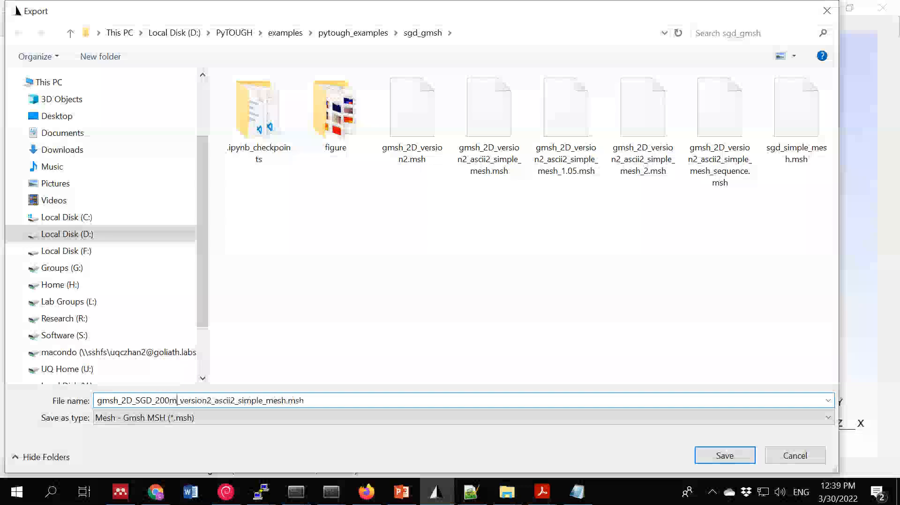
text(_)
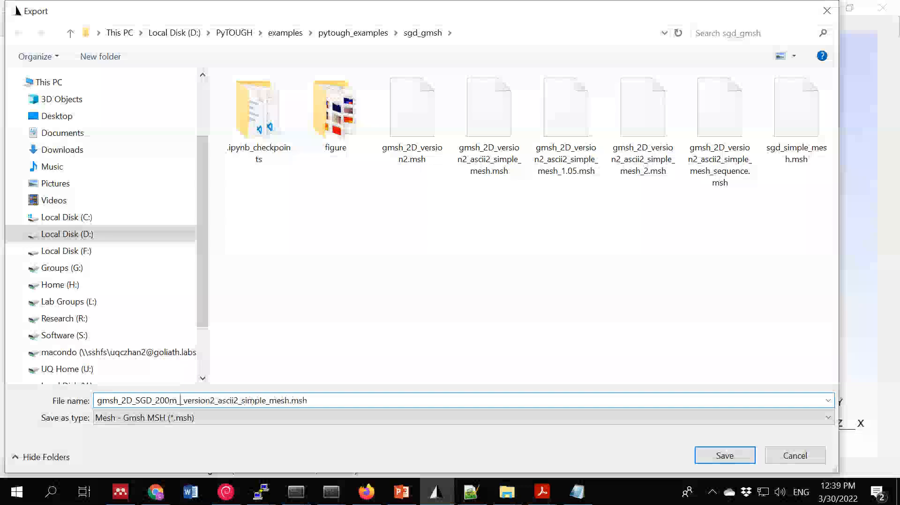
text(by32)
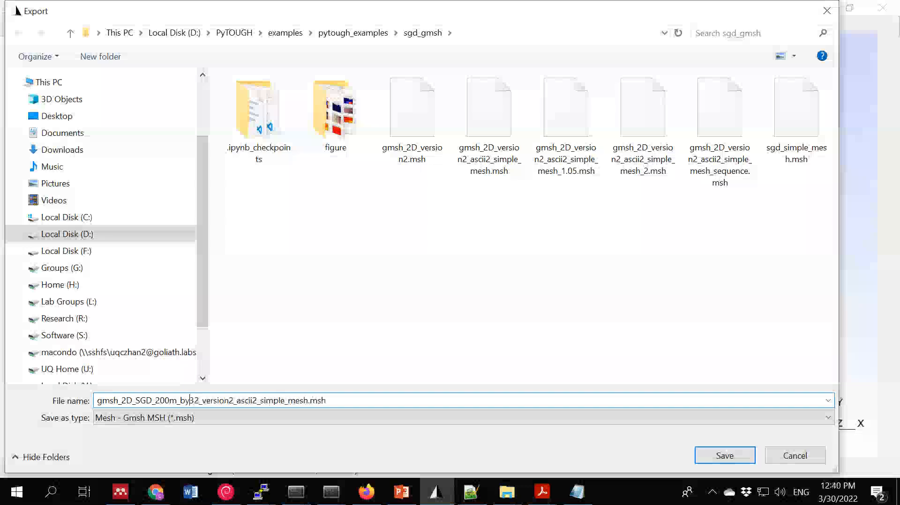
text(_32m)
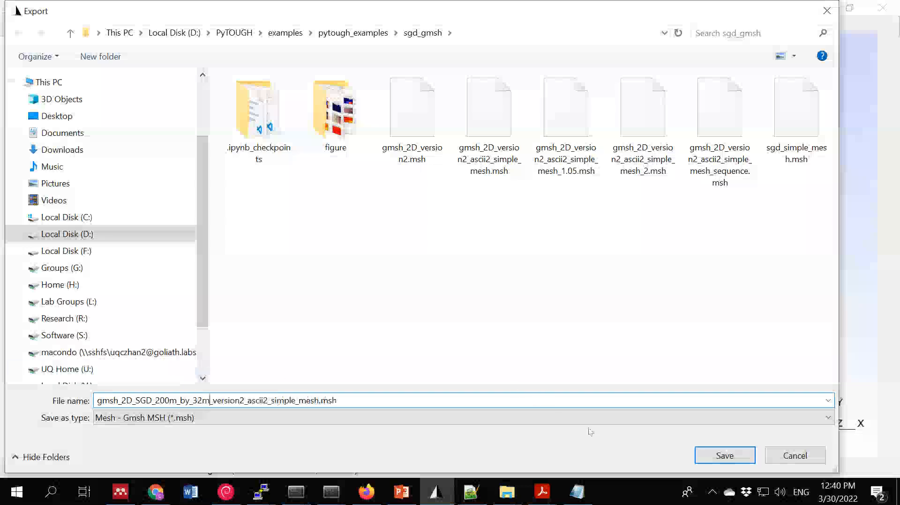
drag(336, 400, 41, 416)
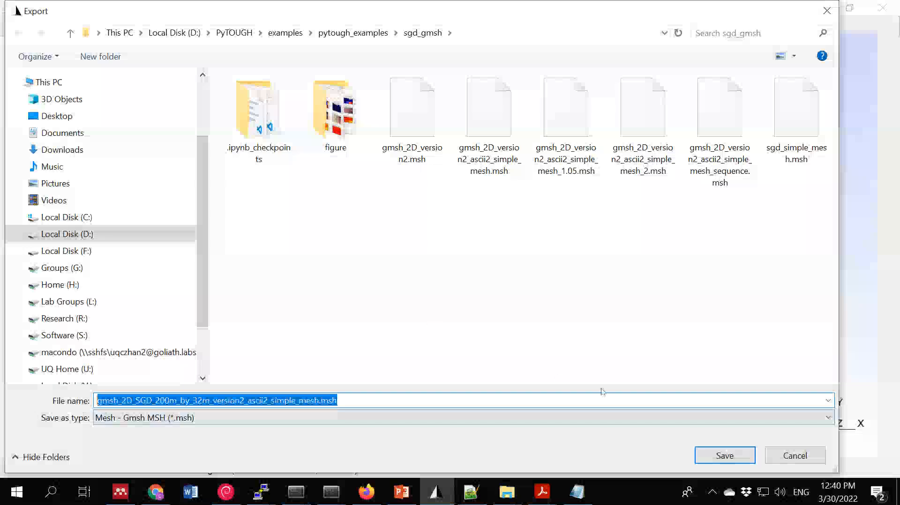
- Save the mesh export in Version 2 ASCII format with all elements included
click(722, 458)
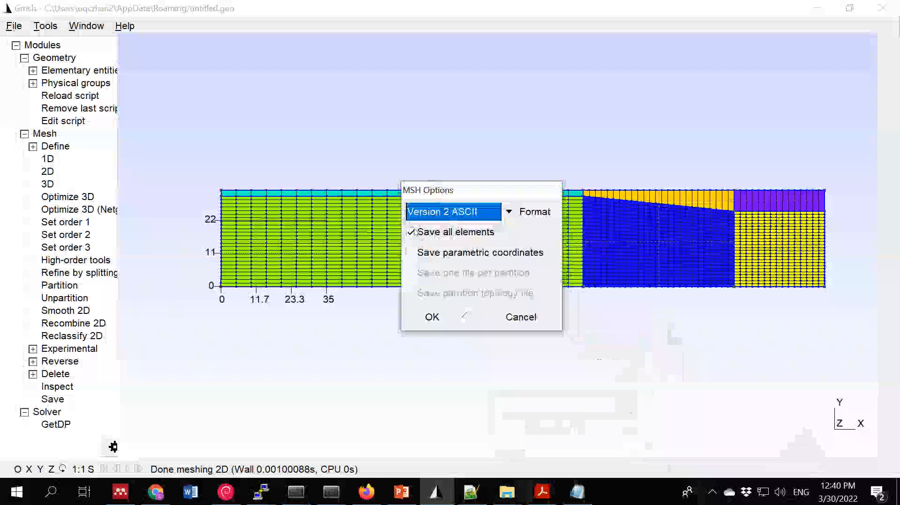
click(509, 213)
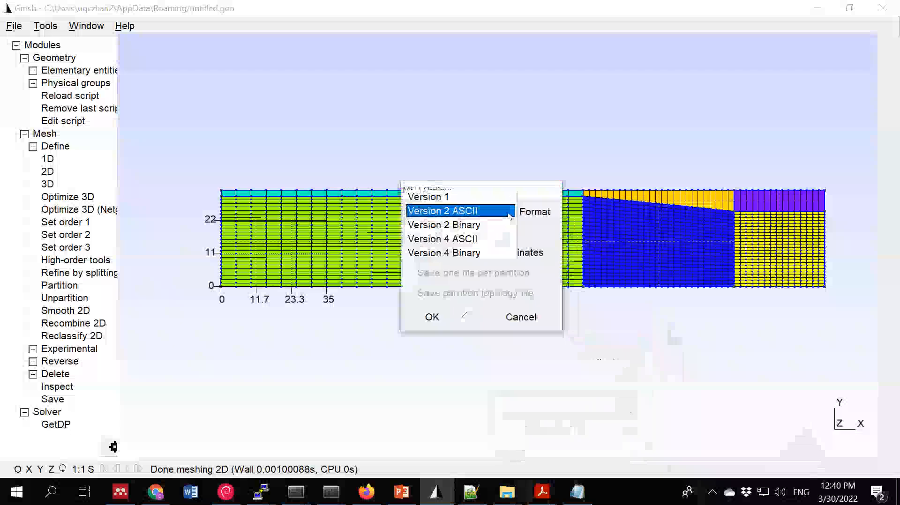
click(462, 212)
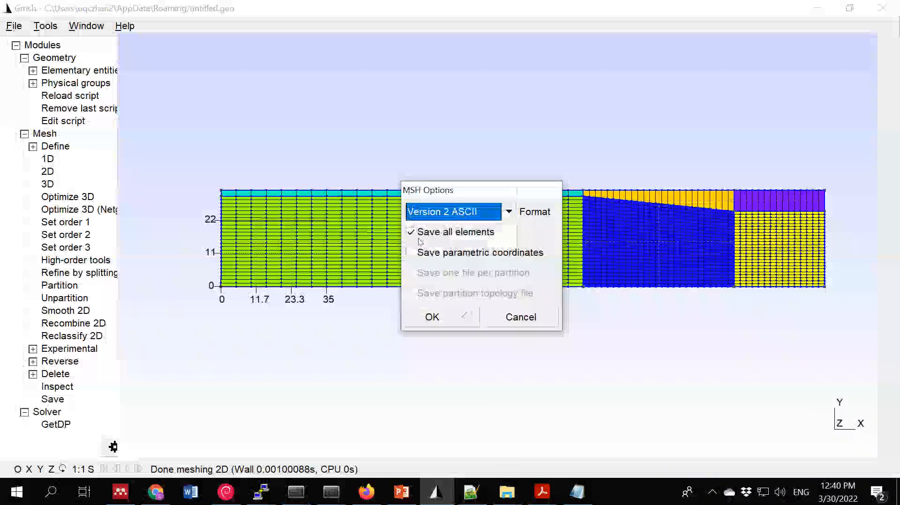
click(443, 319)
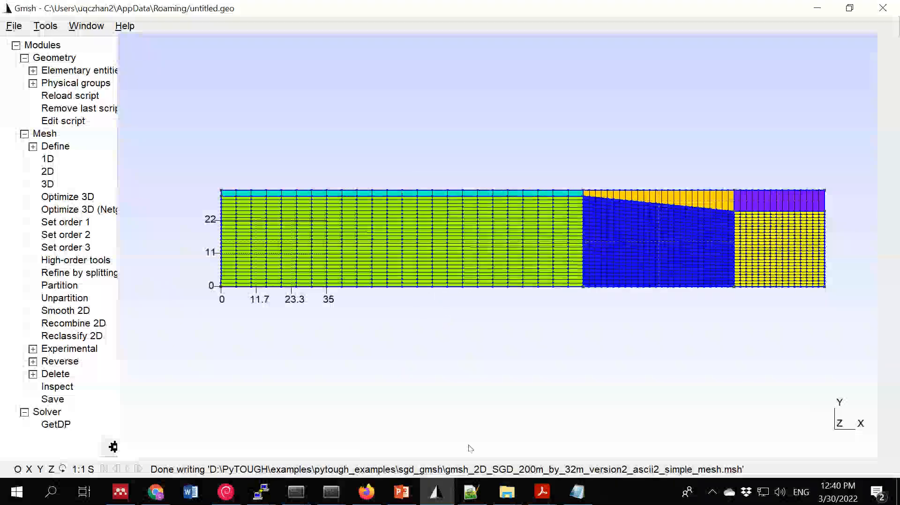
- Switch to File Explorer and go to the sgd_gmsh folder that contains the exported mesh
mouse_move(507, 492)
mouse_move(720, 438)
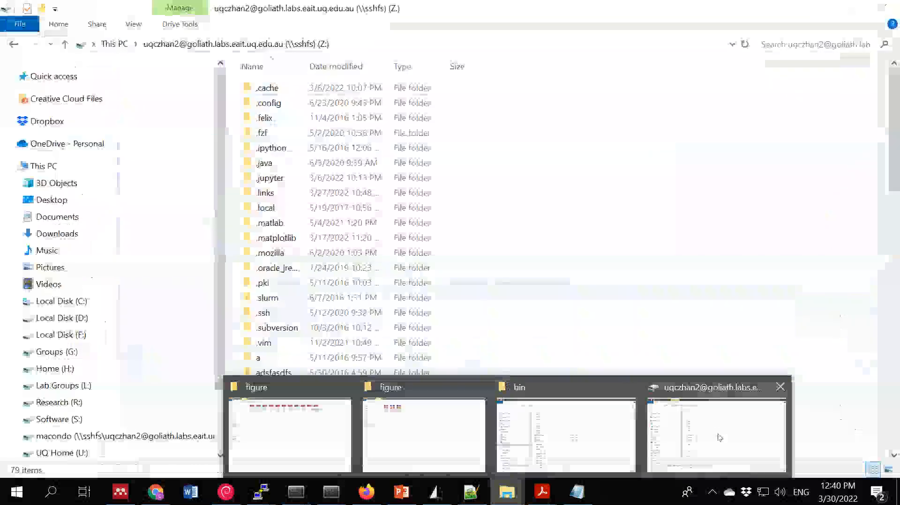
mouse_move(452, 438)
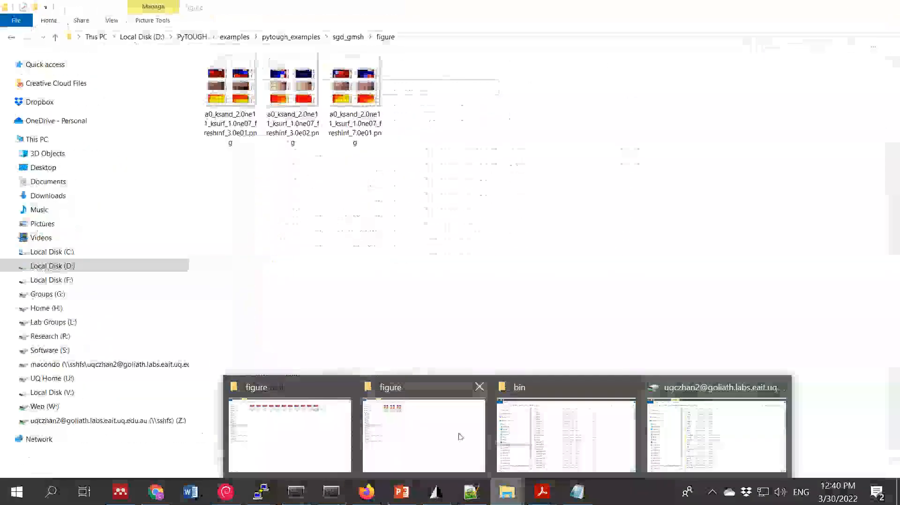
mouse_move(271, 442)
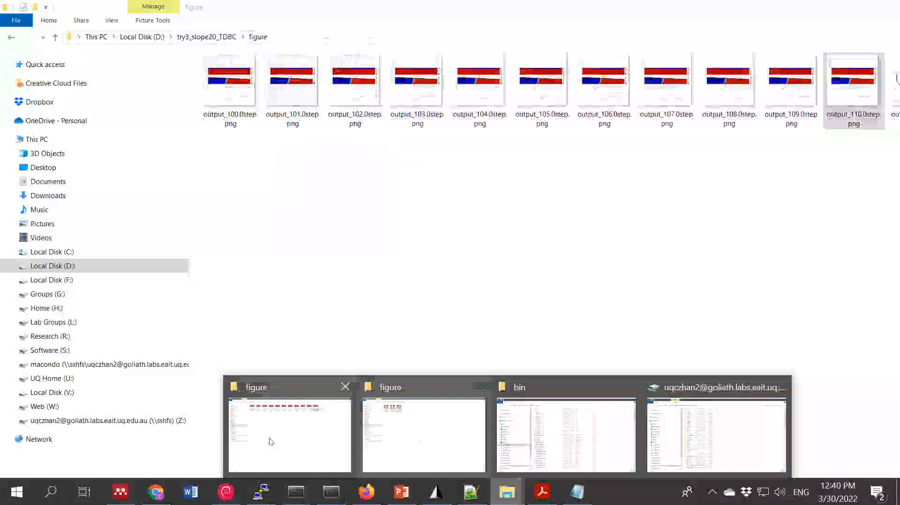
click(417, 435)
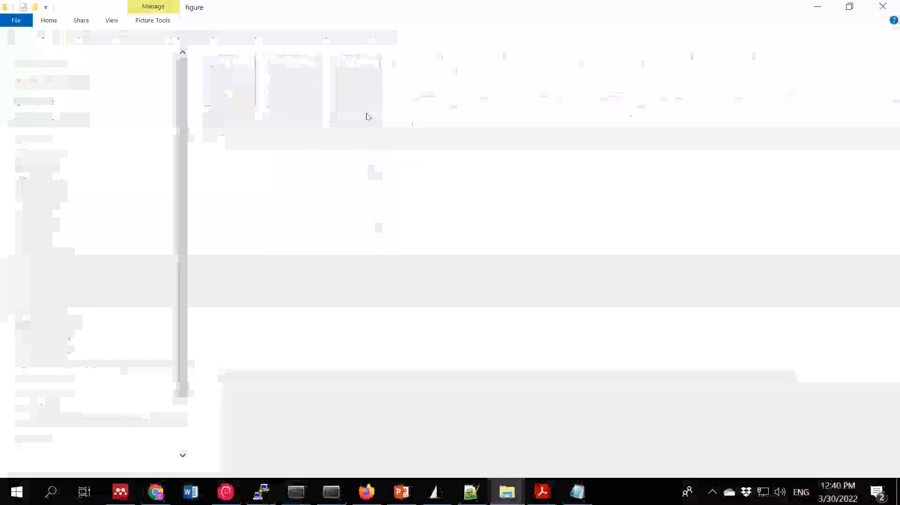
click(415, 45)
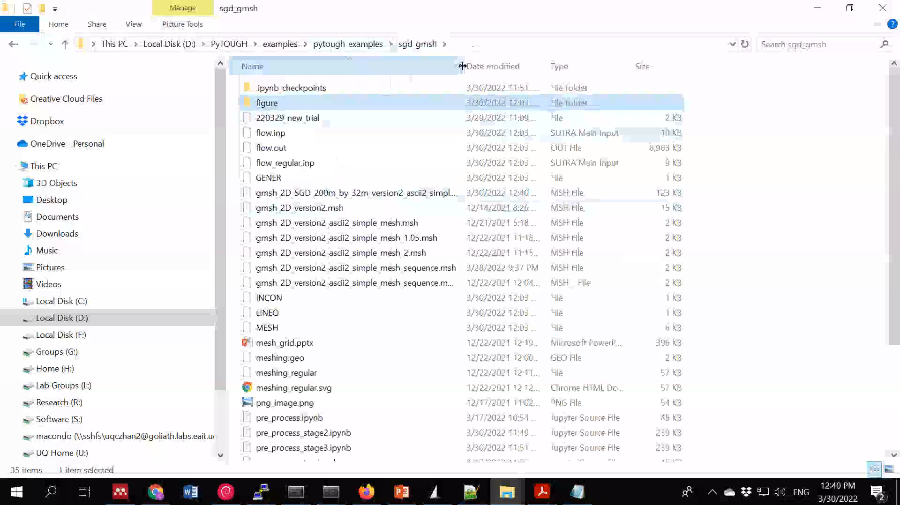
- Fit the Name column to the full file names and open gmsh_2D_SGD_200m_by_32m_version2_ascii2_simple_mesh.msh in Notepad++
double_click(461, 67)
click(362, 196)
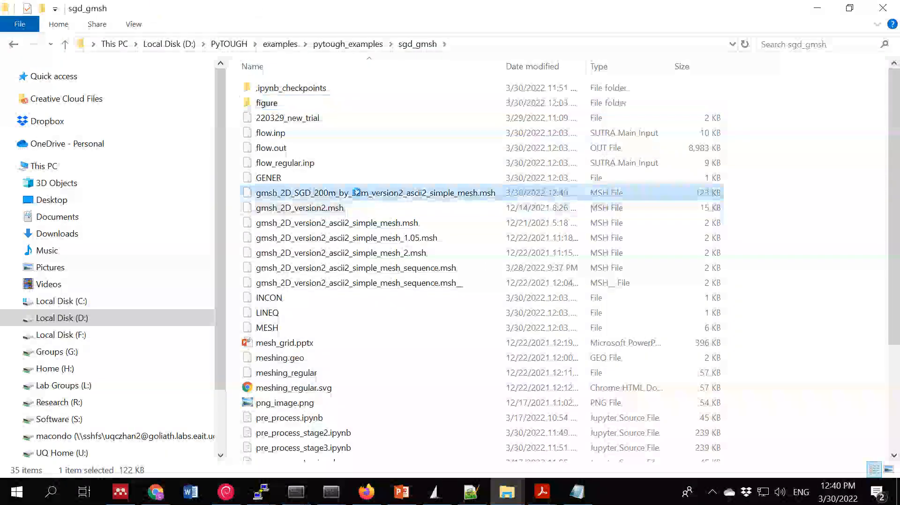
right_click(361, 197)
click(400, 193)
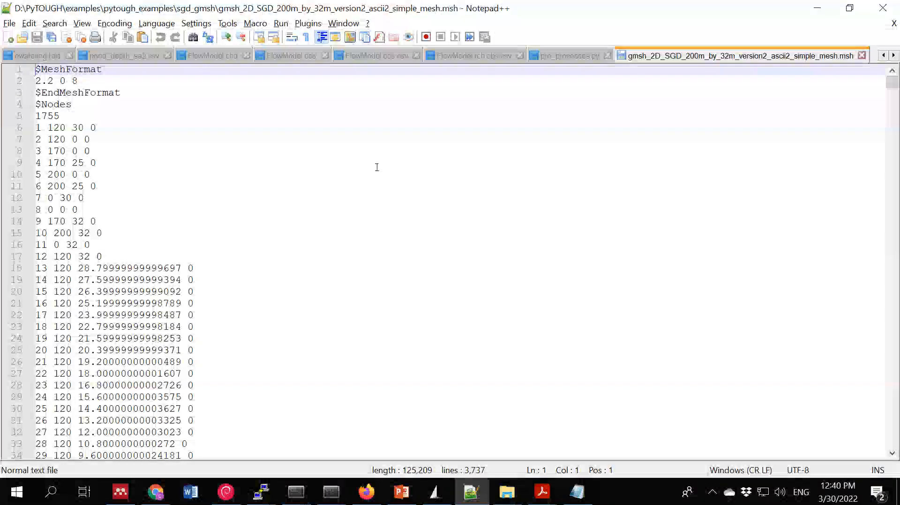
- Examine the mesh format header and the node coordinate list in the exported mesh file
scroll(377, 167, down, 2)
scroll(377, 166, up, 2)
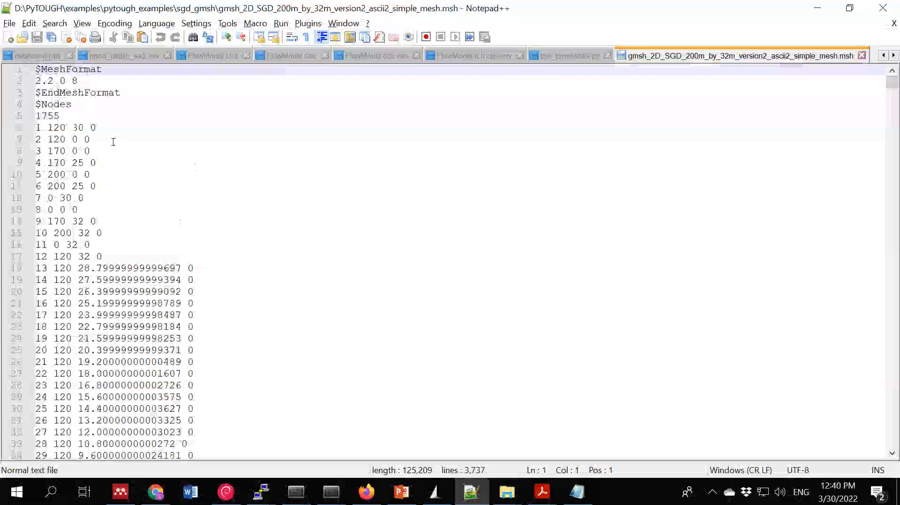
scroll(344, 212, down, 20)
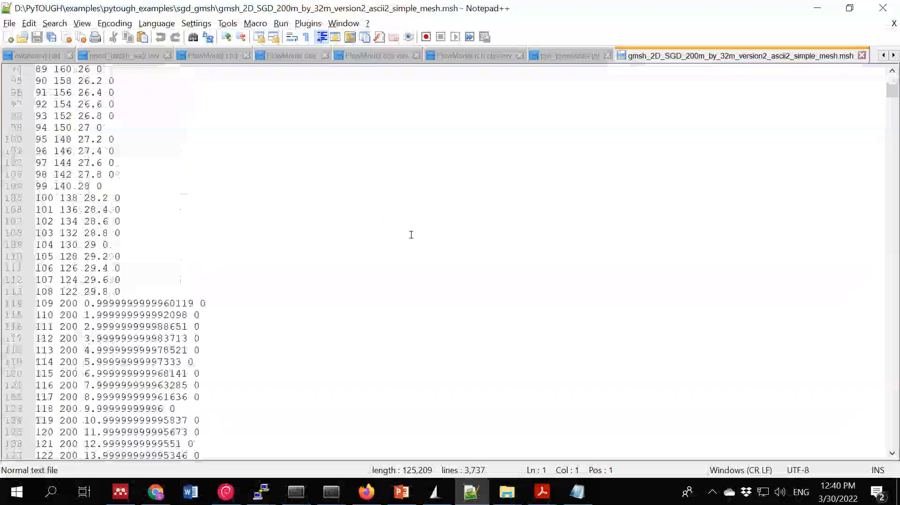
scroll(408, 231, up, 4)
scroll(411, 225, down, 20)
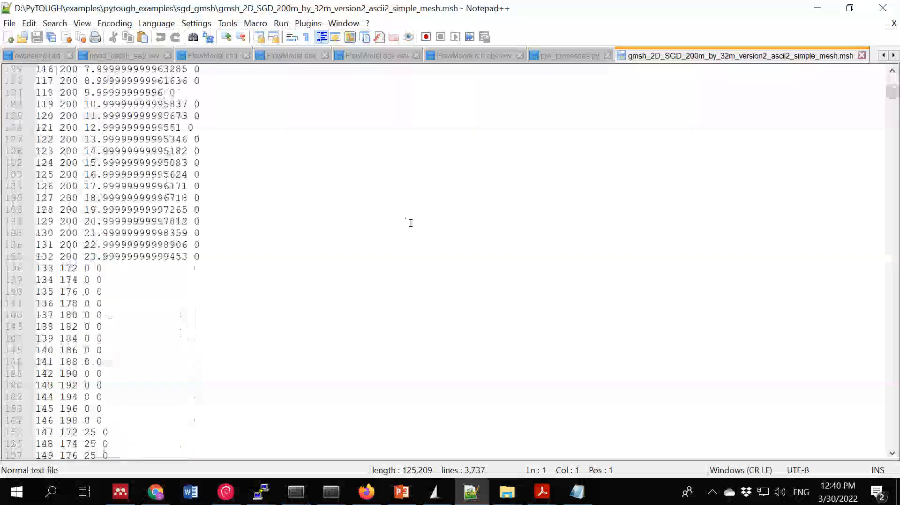
scroll(415, 219, up, 20)
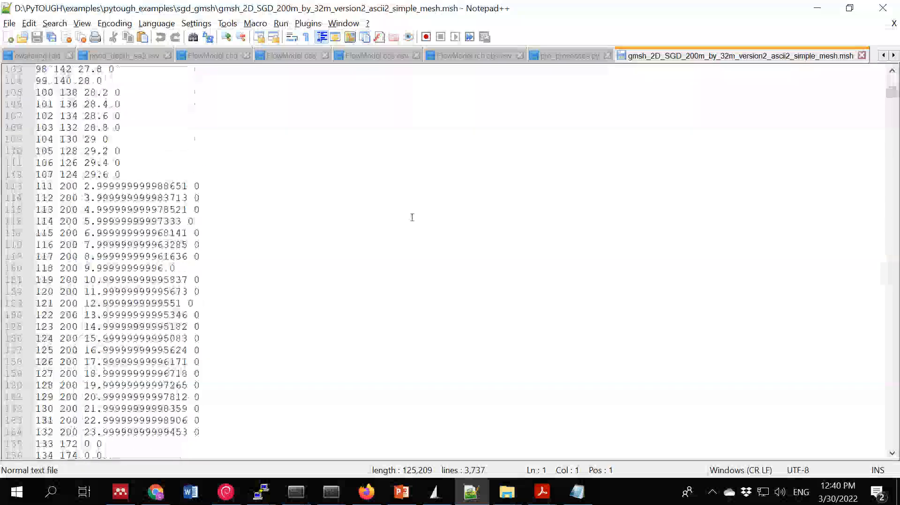
scroll(416, 217, up, 20)
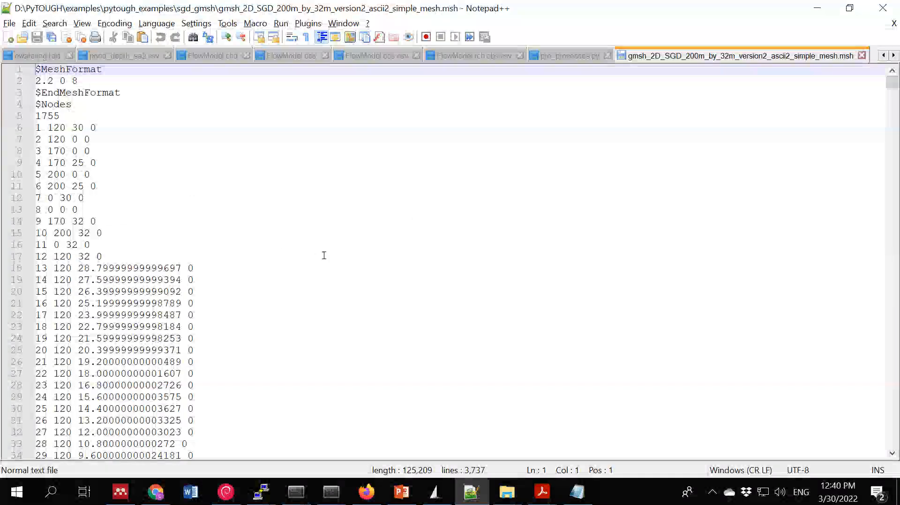
- Read further through the node coordinates in the exported mesh file, and minimise the text editor
scroll(324, 256, down, 20)
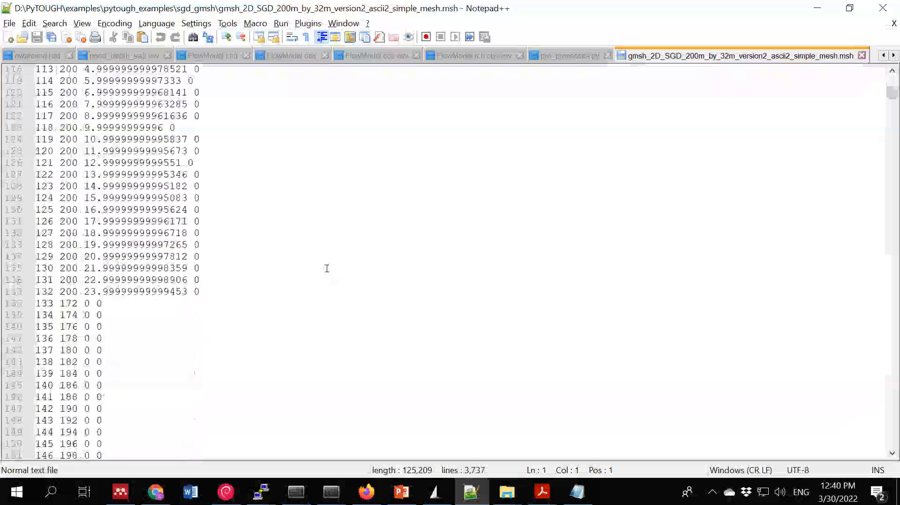
scroll(327, 268, down, 20)
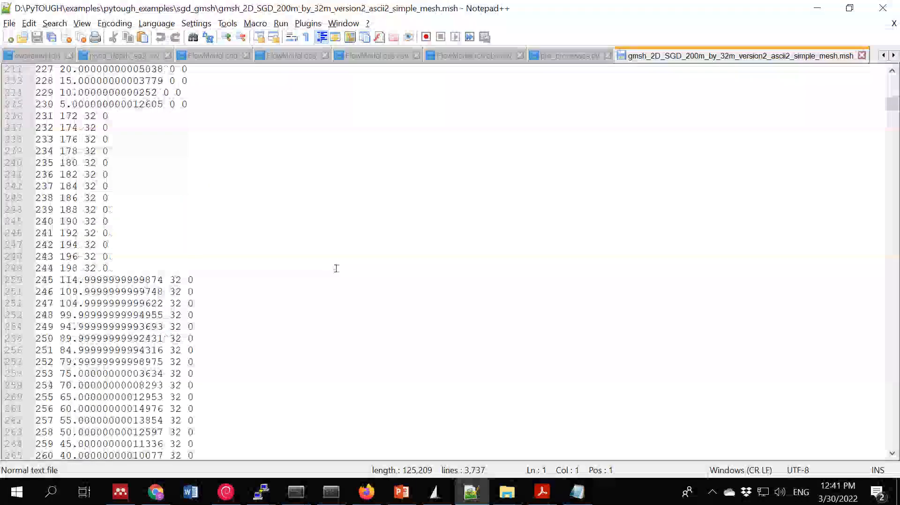
scroll(336, 268, down, 20)
scroll(330, 235, down, 20)
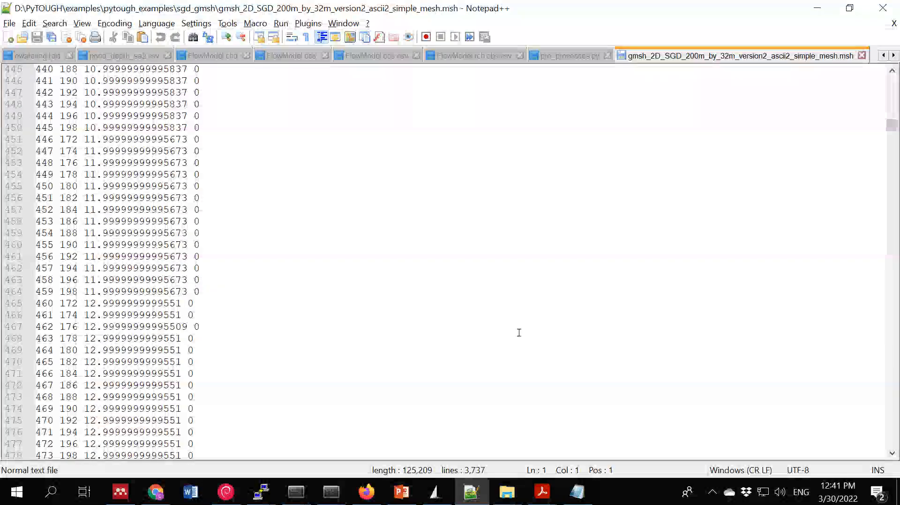
click(817, 8)
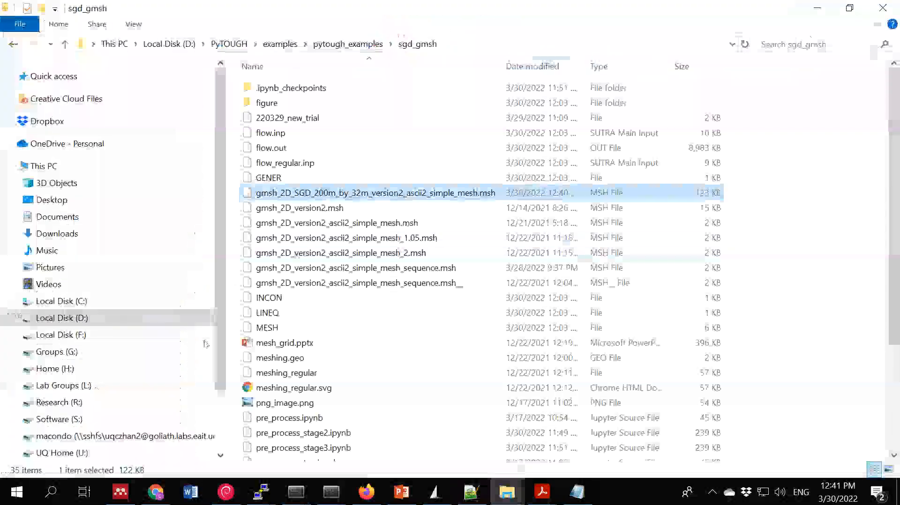
- Switch to the pre_process_stage3.ipynb notebook in Chrome and examine its mesh import, polygon definition and surface elevation plot cells
click(155, 493)
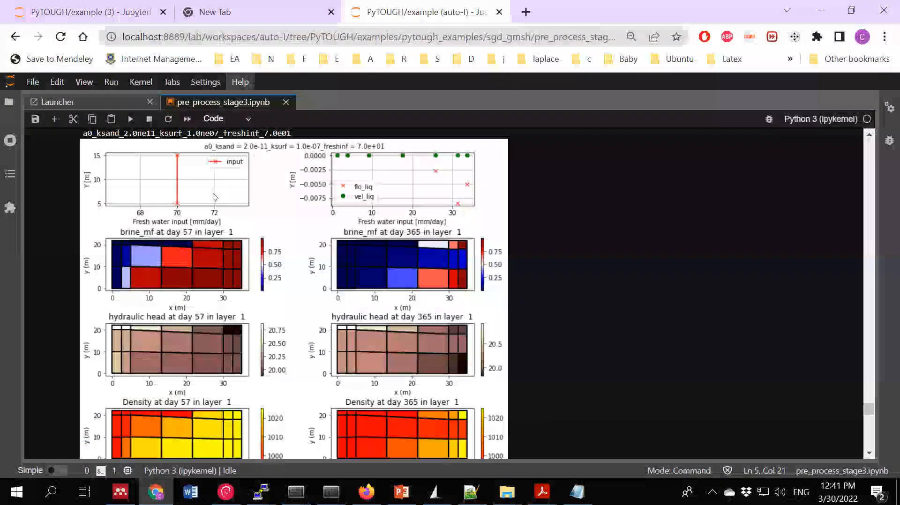
scroll(869, 408, up, 5)
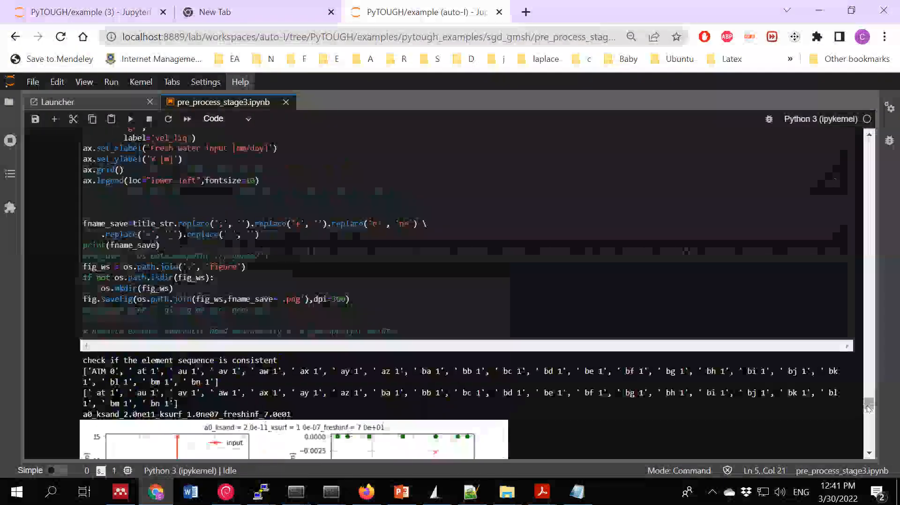
scroll(869, 408, up, 20)
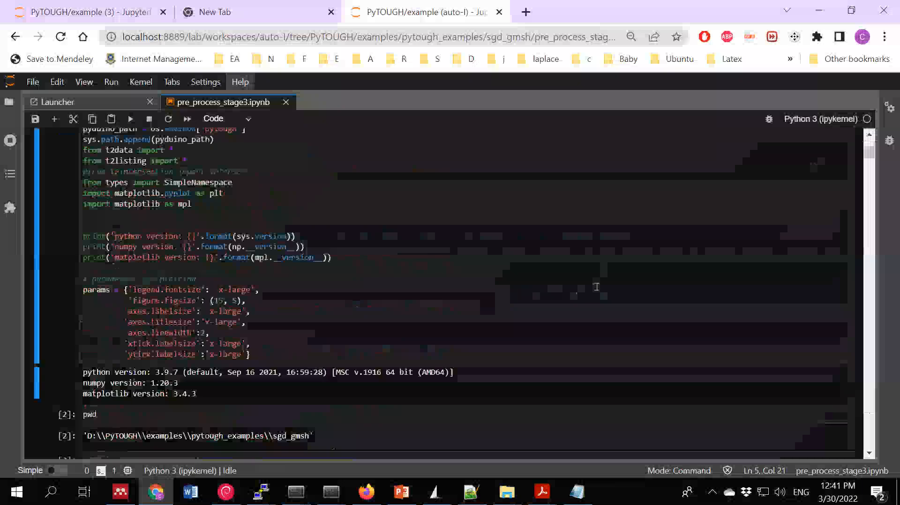
scroll(596, 287, down, 4)
scroll(594, 284, up, 3)
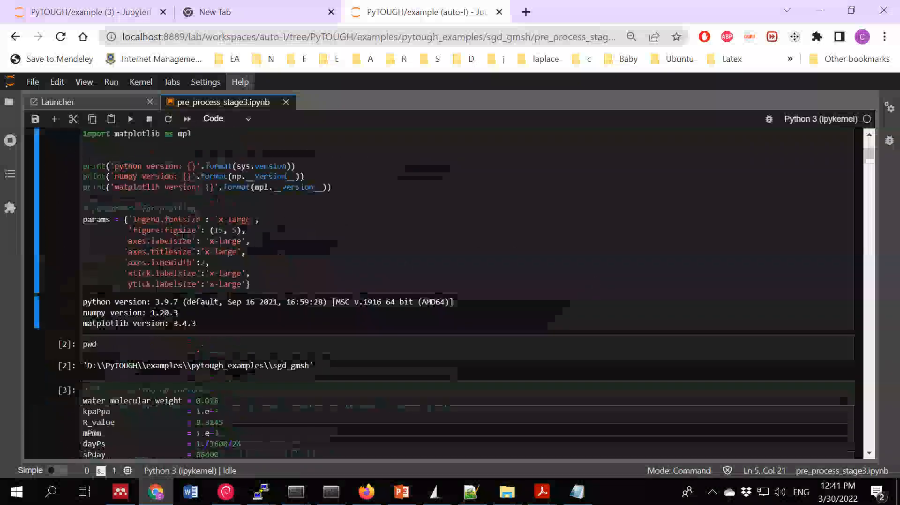
scroll(360, 339, down, 15)
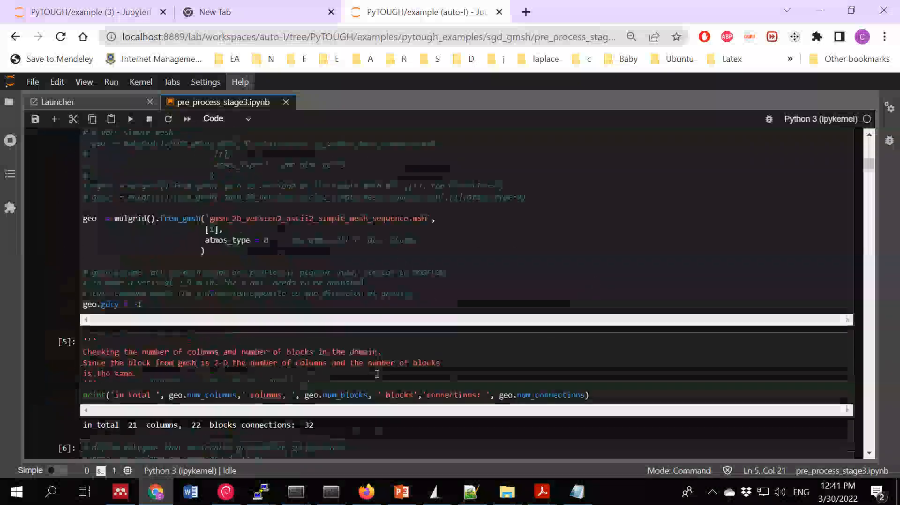
scroll(294, 357, down, 6)
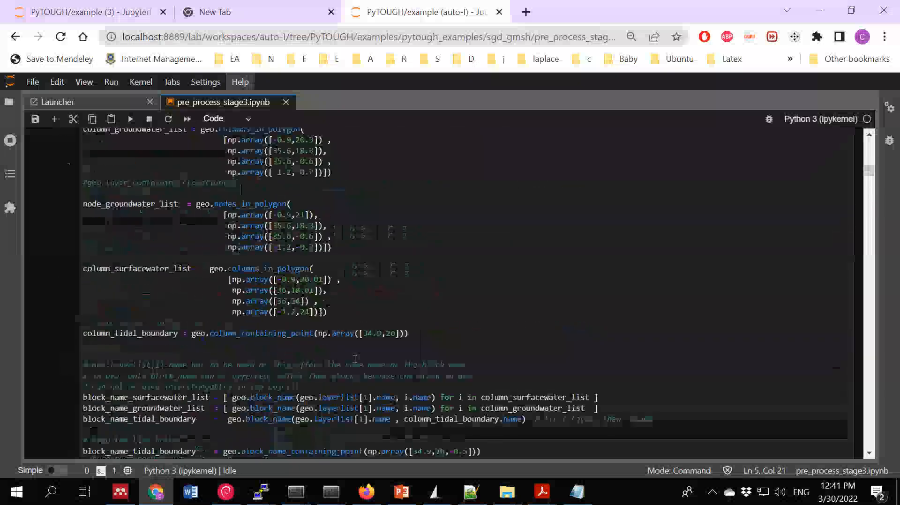
scroll(320, 286, up, 2)
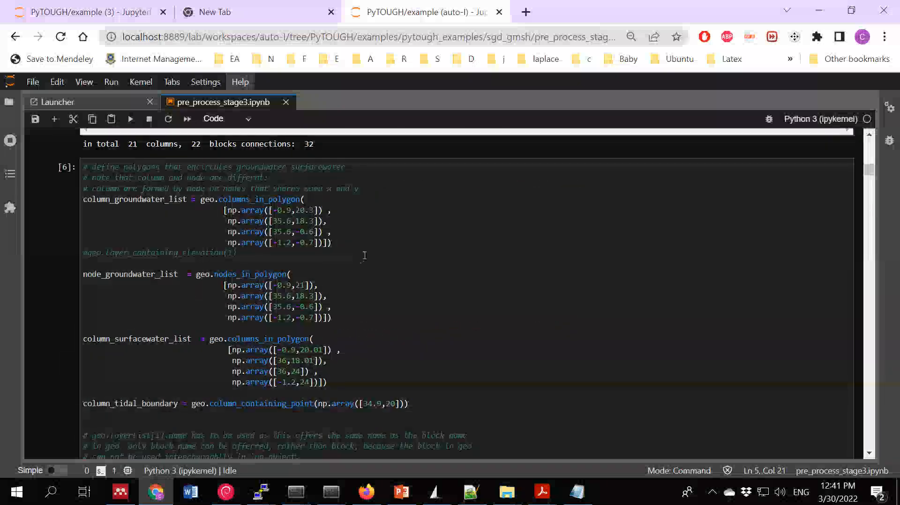
scroll(356, 275, down, 15)
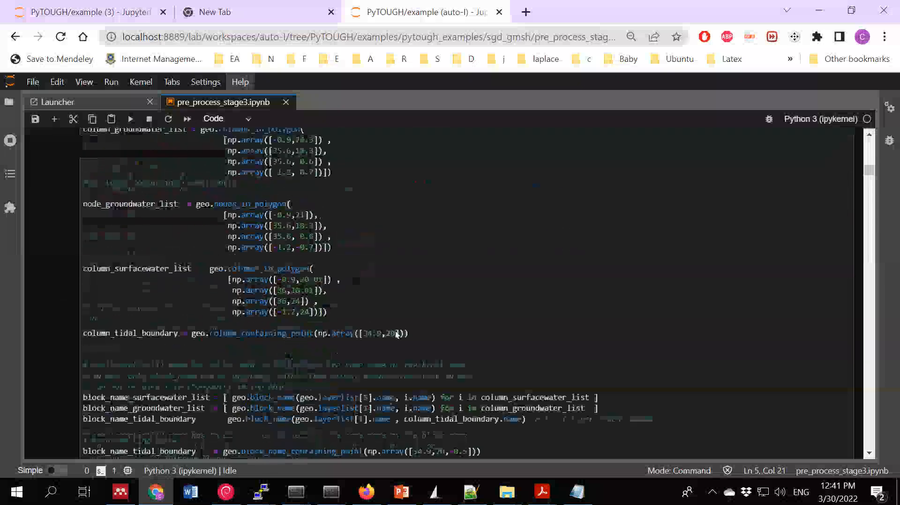
scroll(407, 339, down, 5)
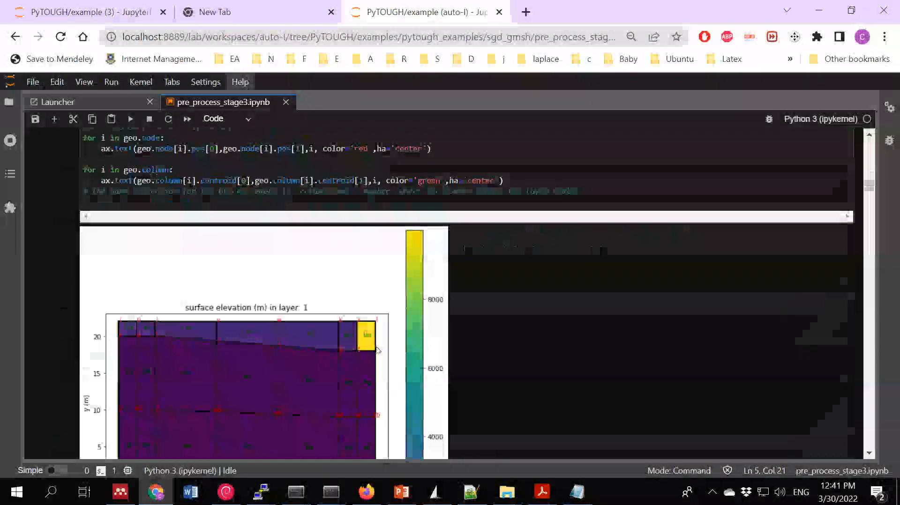
scroll(382, 315, up, 9)
scroll(382, 315, up, 10)
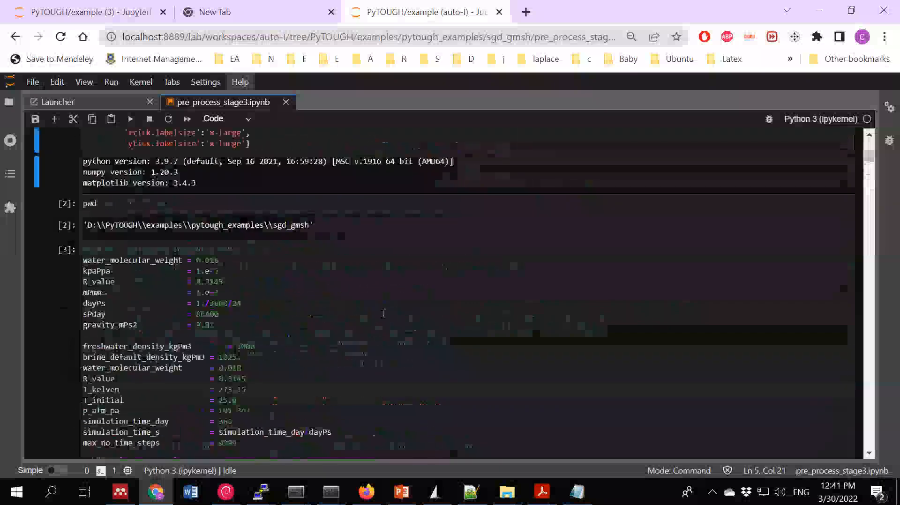
- Replace the mesh file name in the active mulgrid().from_gmsh call with gmsh_2D_SGD_200m_by_32m_version2_ascii2_simple_mesh.msh
scroll(382, 309, down, 4)
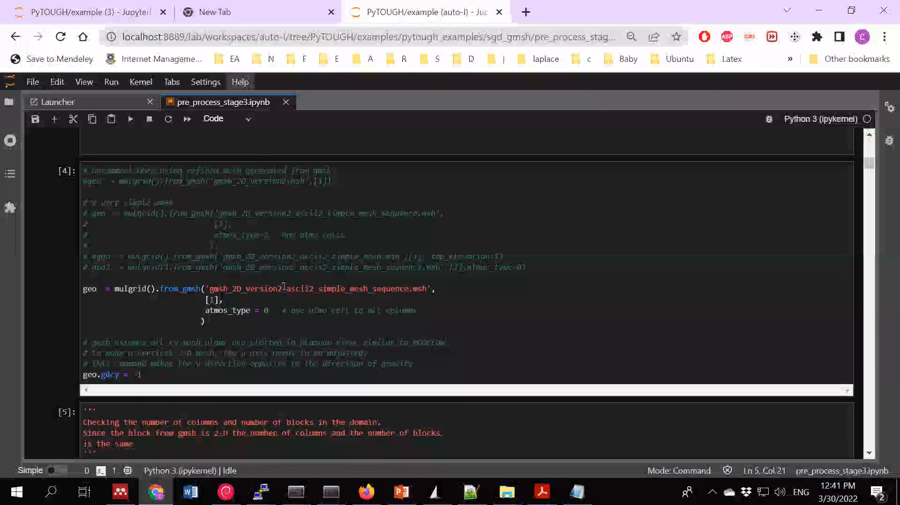
double_click(284, 286)
text(gmsh_2D_SGD_200m_by_32m_version2_ascii2_simple_mesh.msh)
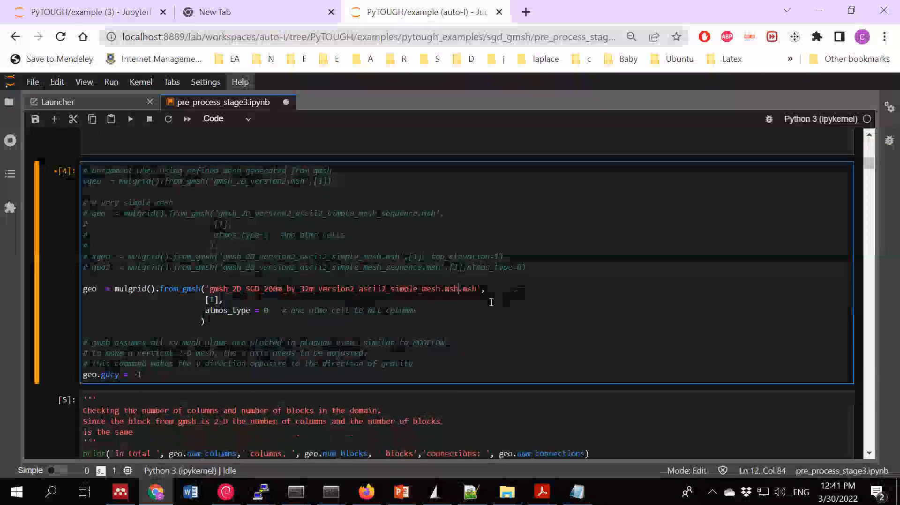
key(Delete)
key(Delete)
key(Delete)
key(Delete)
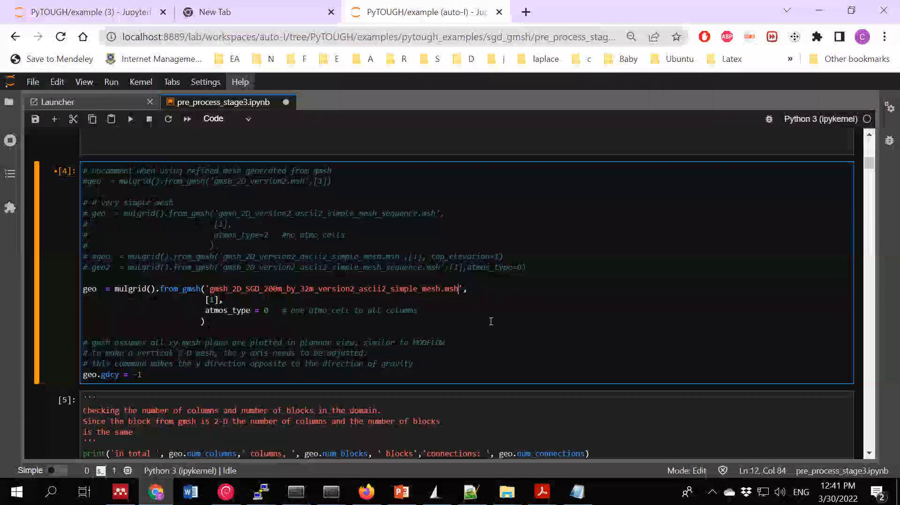
- Run the notebook cells in order from the library imports through the cell that loads the Gmsh mesh
scroll(491, 321, up, 20)
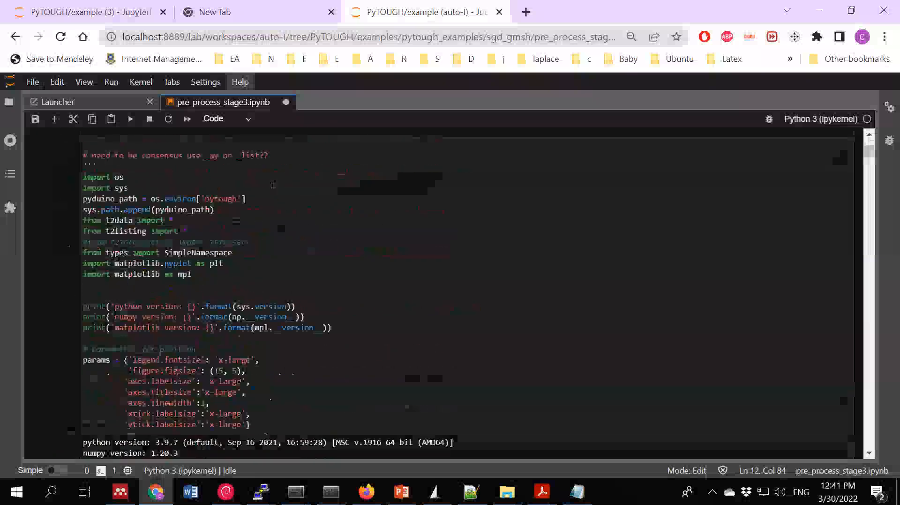
key(shift+Return)
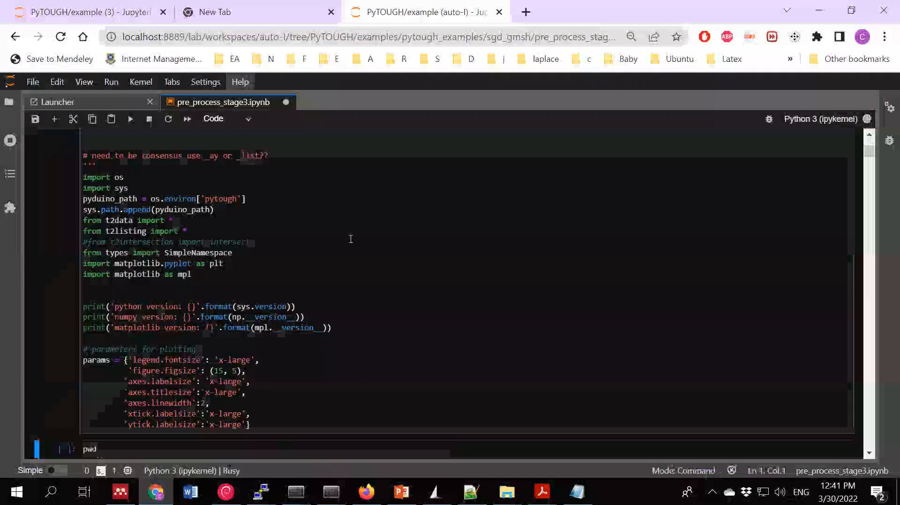
click(312, 276)
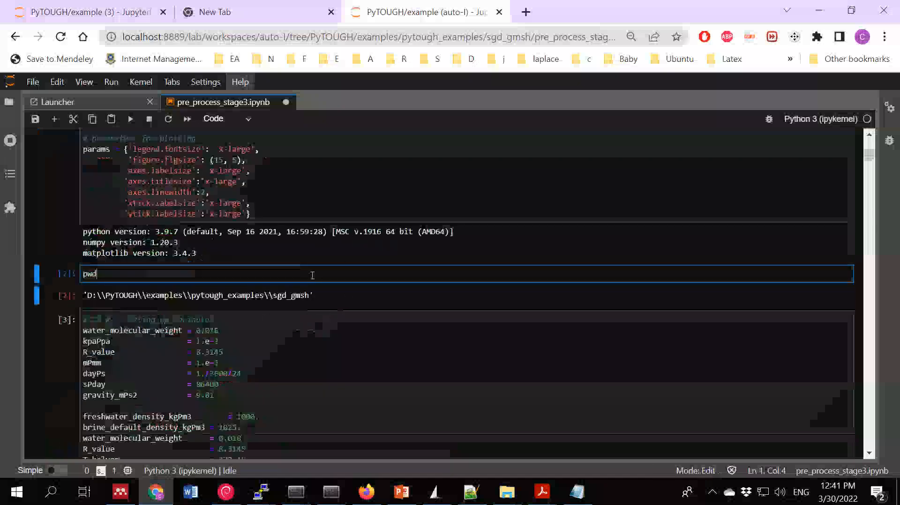
click(283, 350)
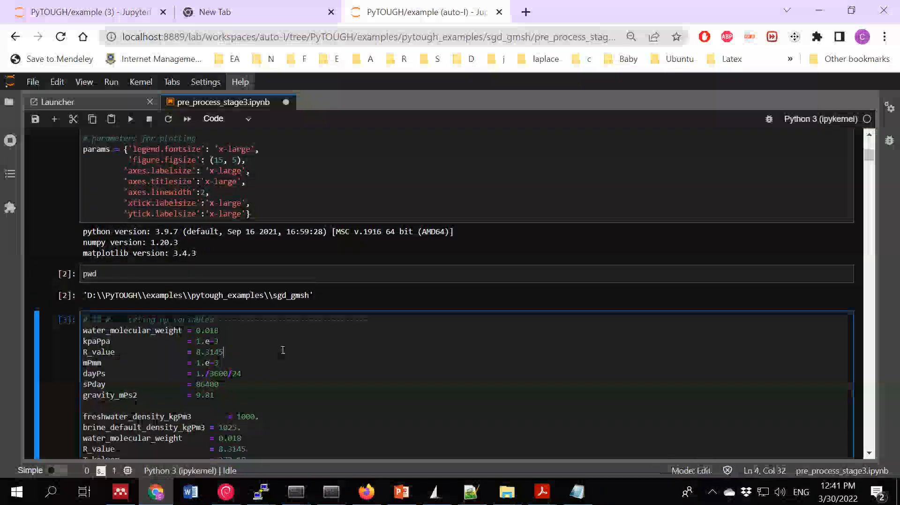
key(shift+Return)
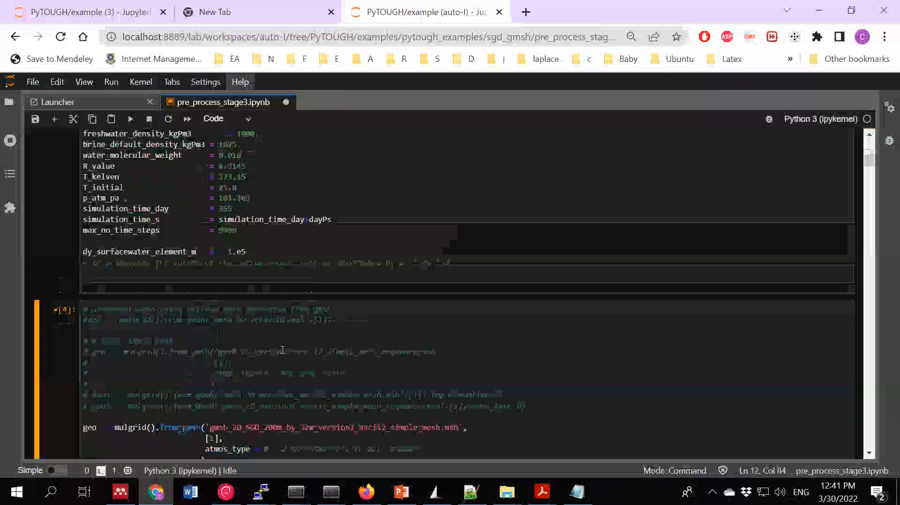
click(368, 373)
key(shift+Return)
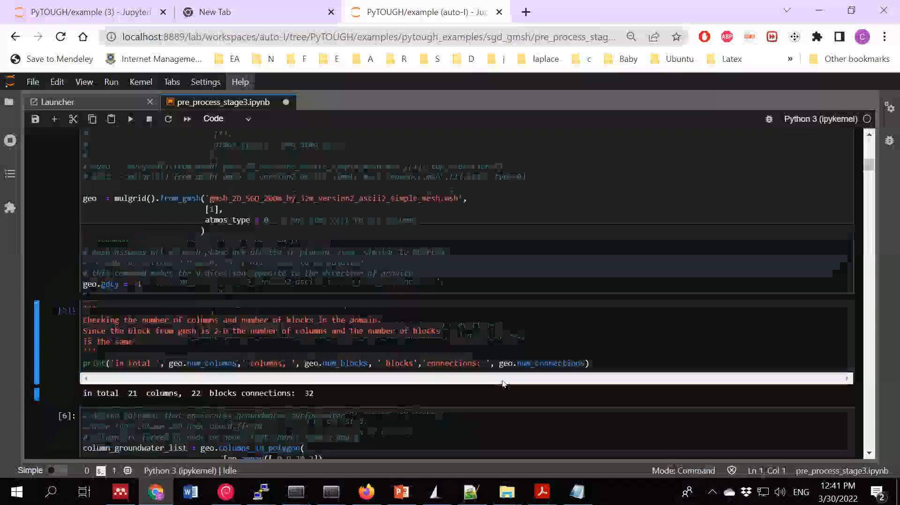
- Run the cell that prints the number of columns, blocks and connections in the loaded mesh
scroll(78, 236, up, 3)
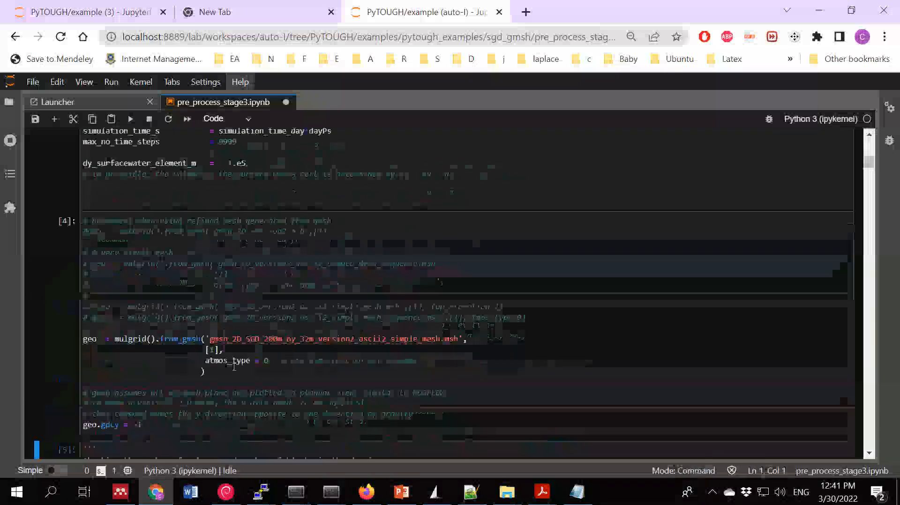
scroll(157, 345, down, 3)
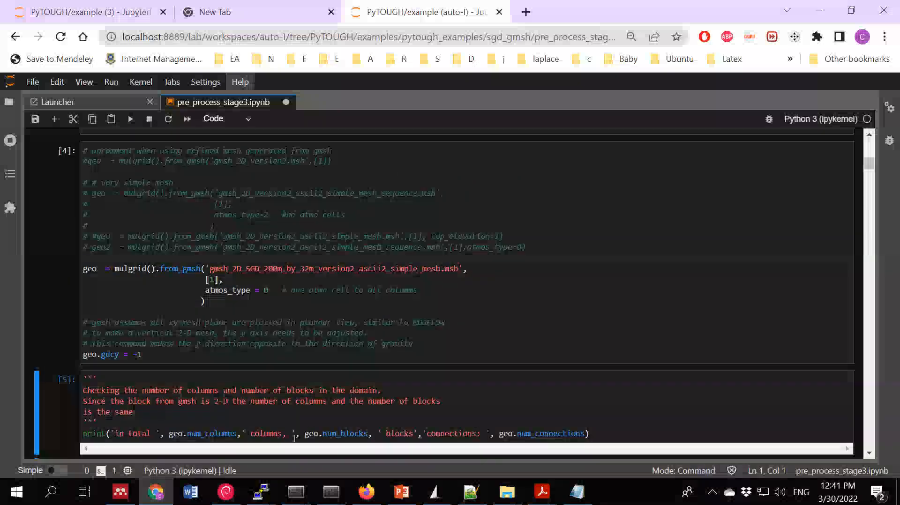
click(438, 425)
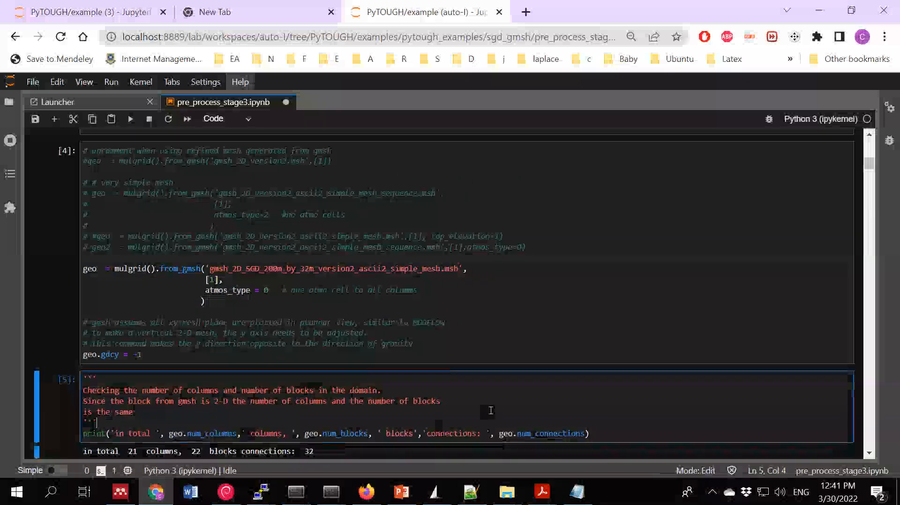
key(shift+Return)
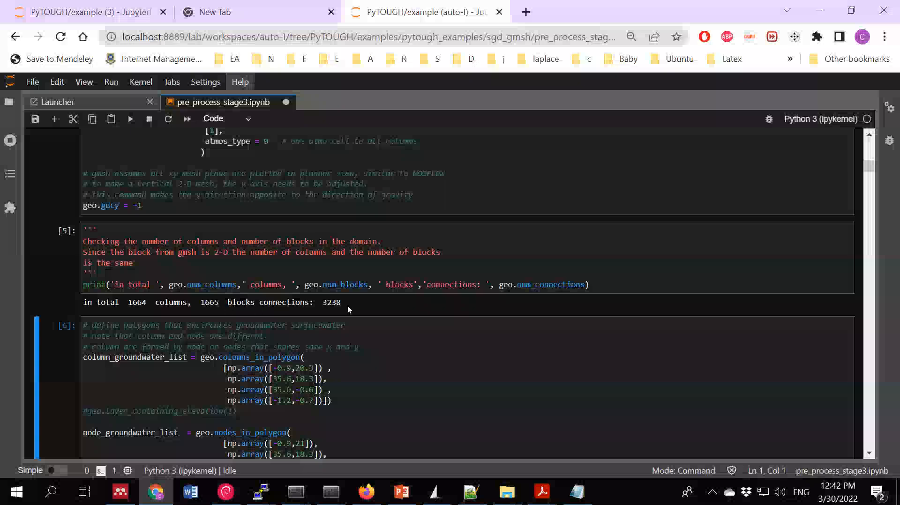
- Copy the surface elevation plot from the notebook output as an image
click(457, 366)
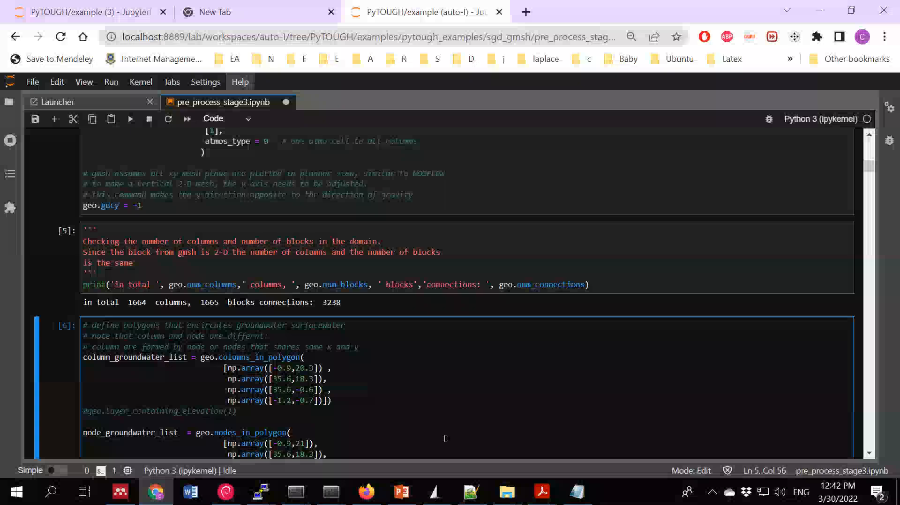
scroll(471, 405, down, 15)
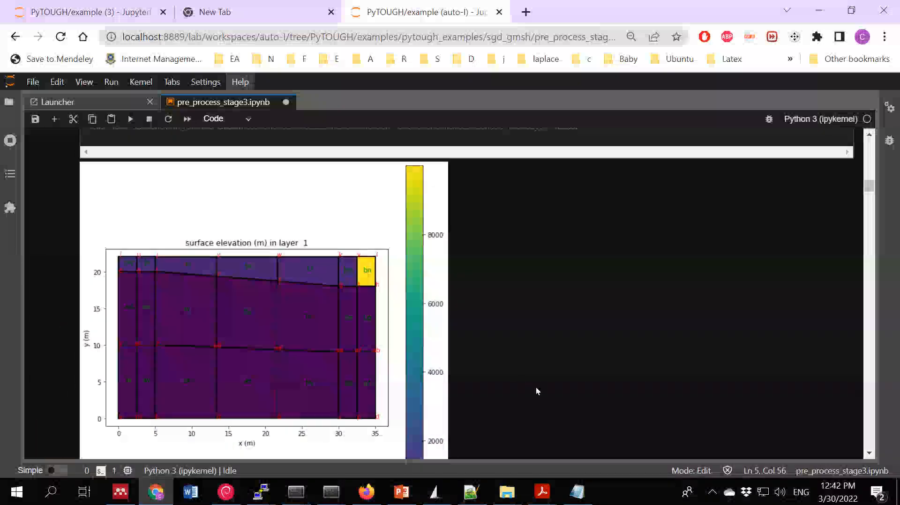
right_click(390, 330)
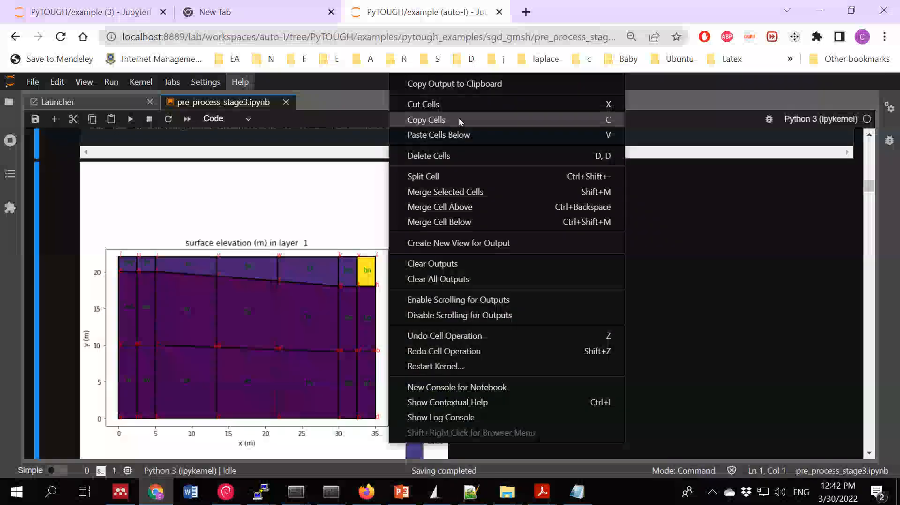
click(327, 282)
shift+right_click(328, 282)
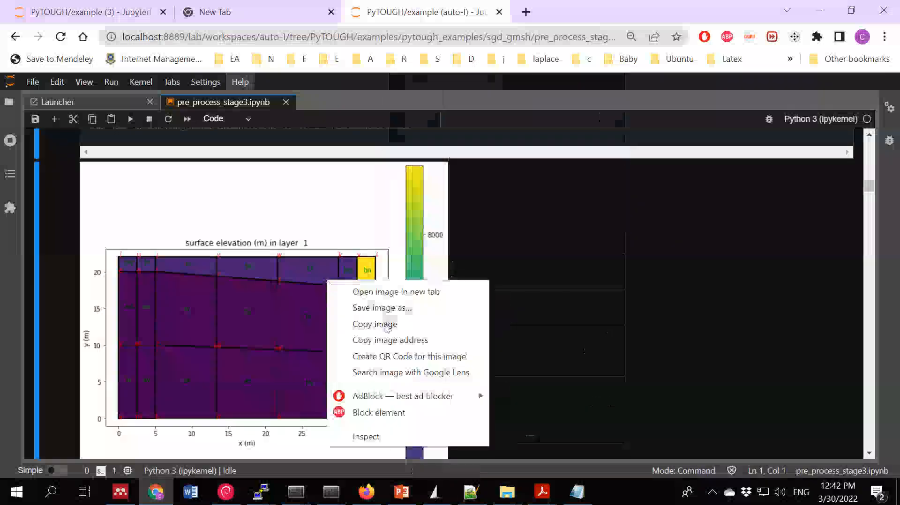
click(388, 327)
- Switch to PowerPoint beside the notebook and paste the copied plot onto a new slide after slide 2
click(402, 492)
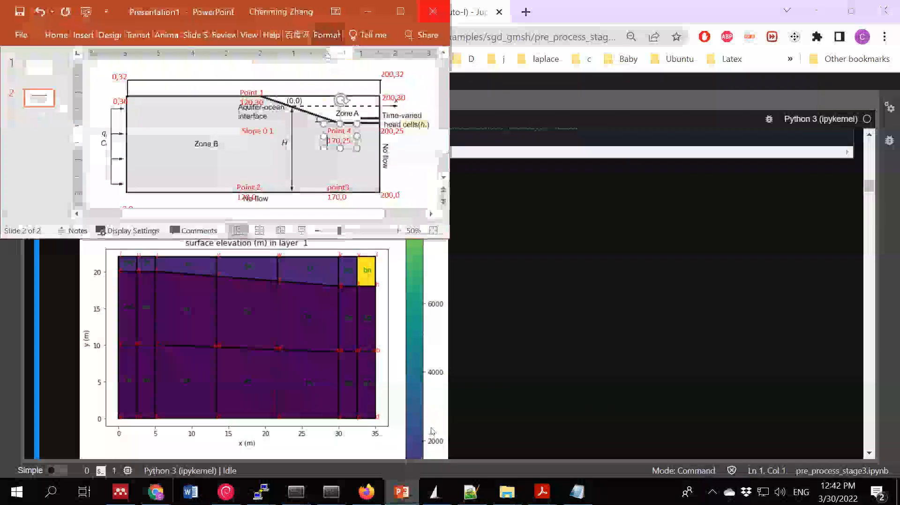
key(super+Right)
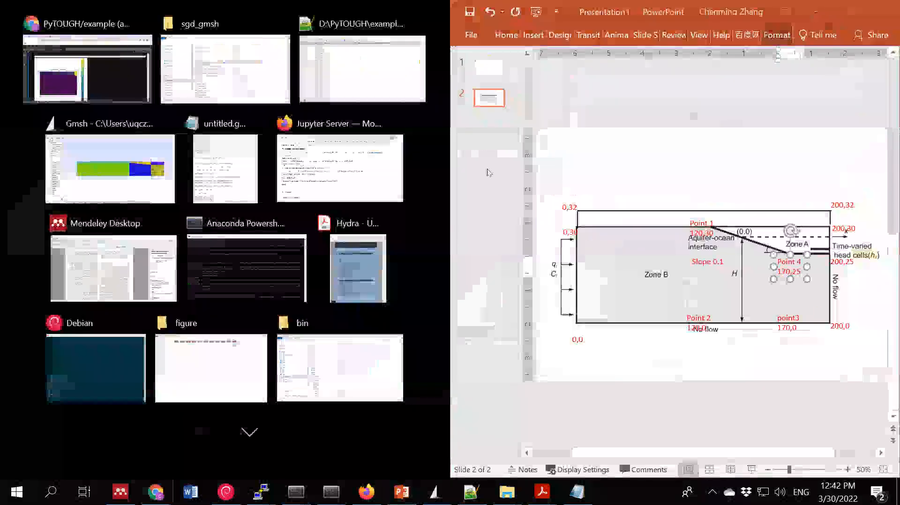
click(487, 173)
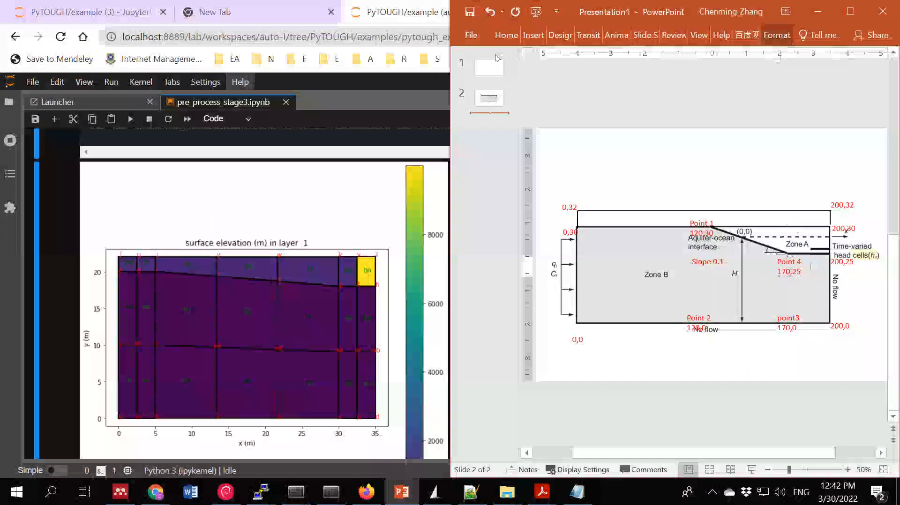
click(504, 38)
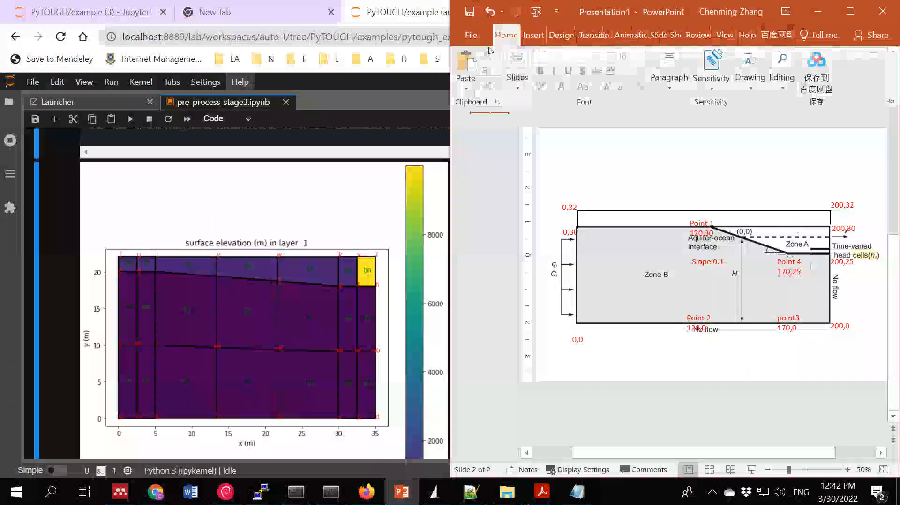
click(515, 77)
click(516, 141)
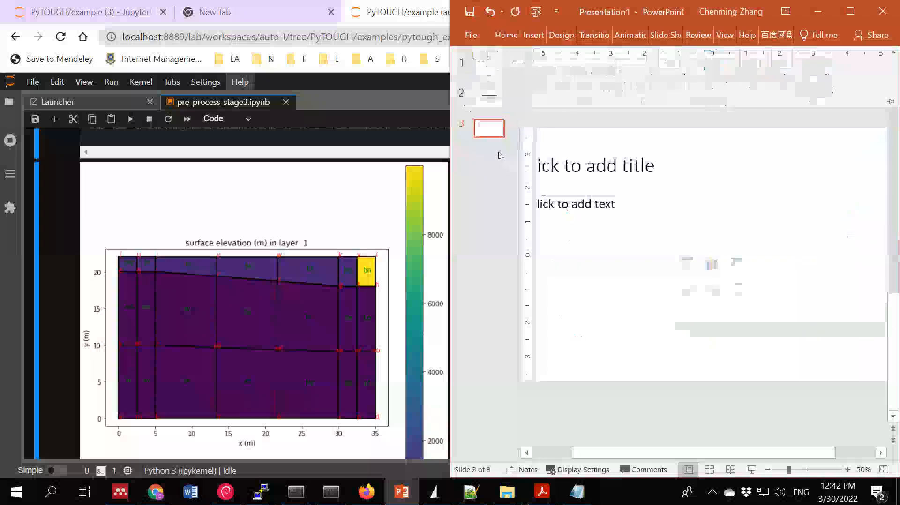
key(ctrl+v)
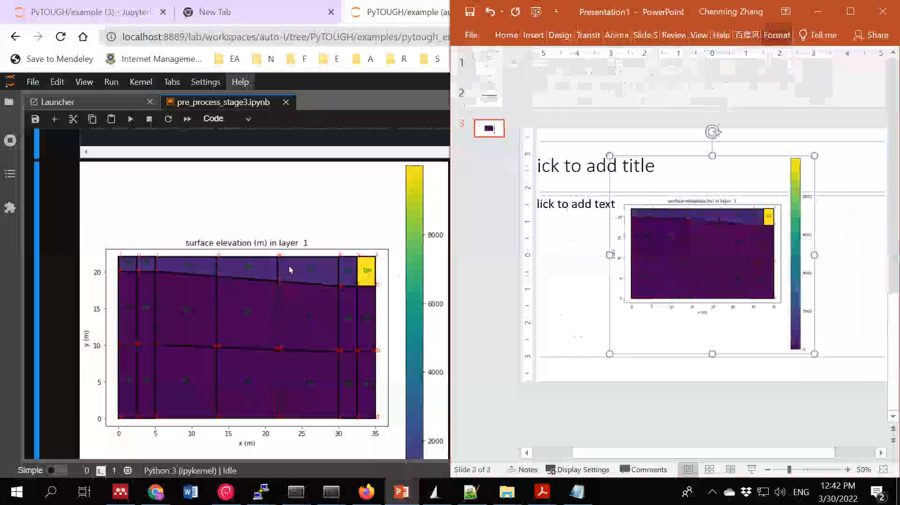